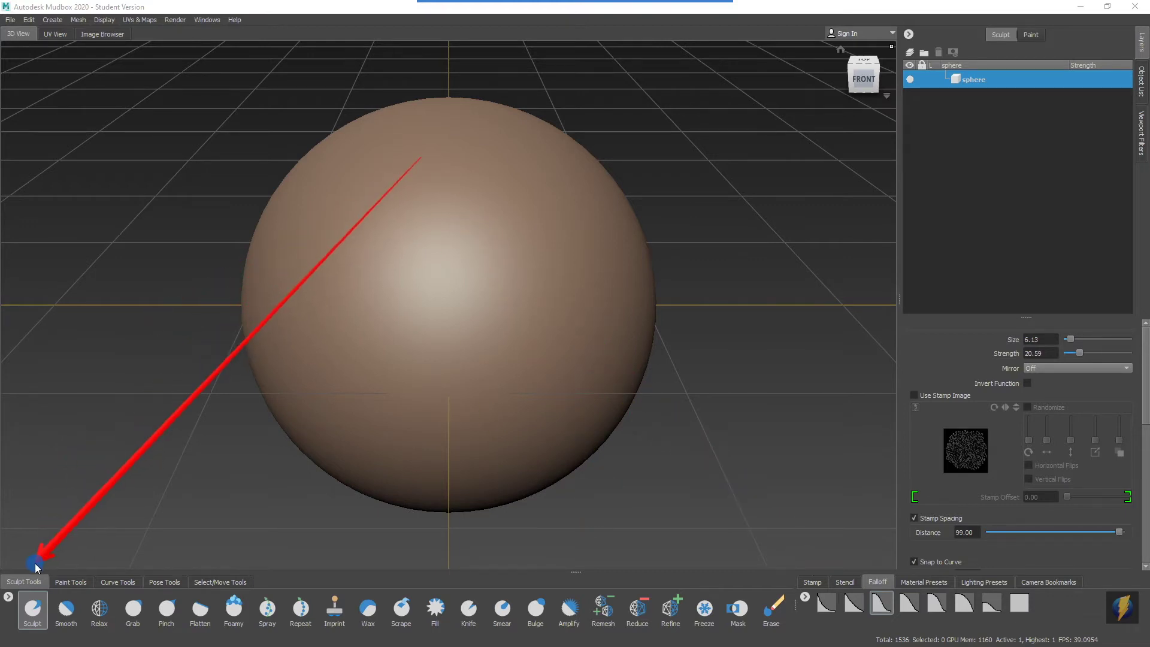
Step: Select the Sculpt brush and subdivide the sphere to level 6 (1,572,864 polygons)
{"action": "left_click", "coordinate": [27, 612]}
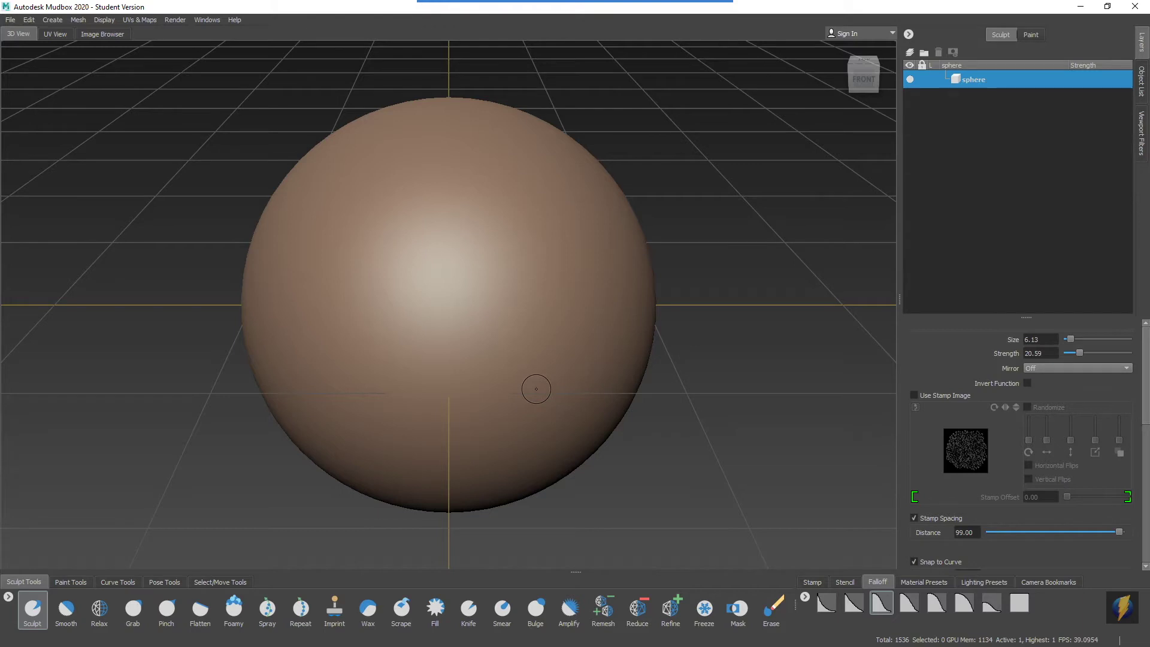
{"action": "key", "text": "shift+d"}
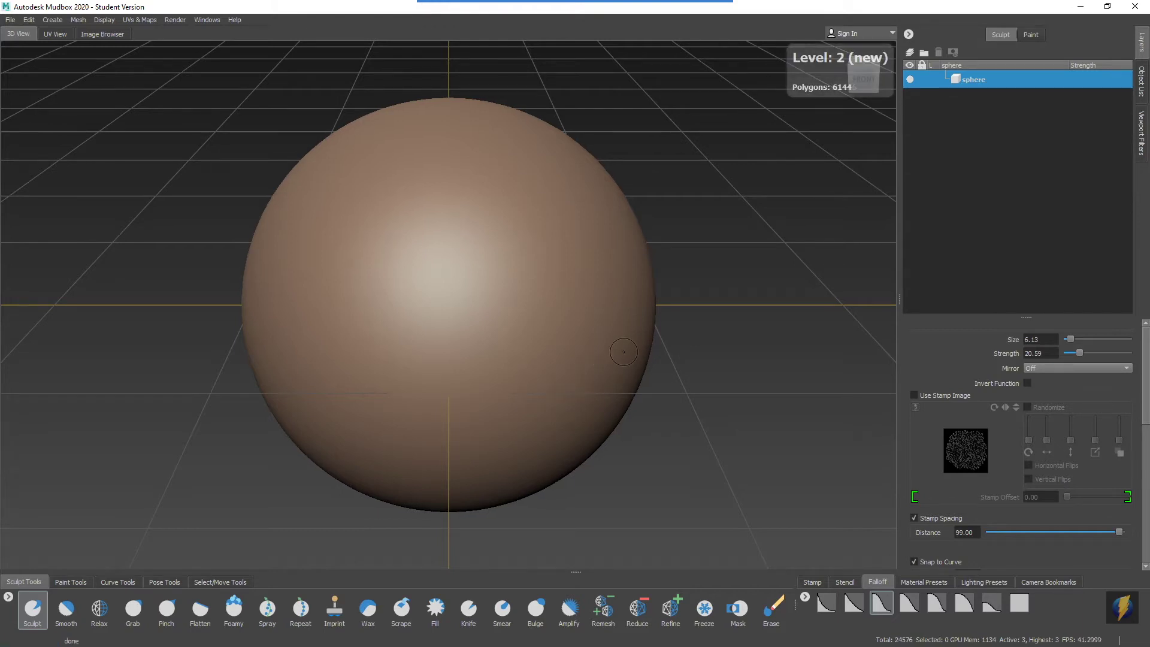
{"action": "key", "text": "shift+d"}
{"action": "key", "text": "shift+d"}
{"action": "key", "text": "shift+d"}
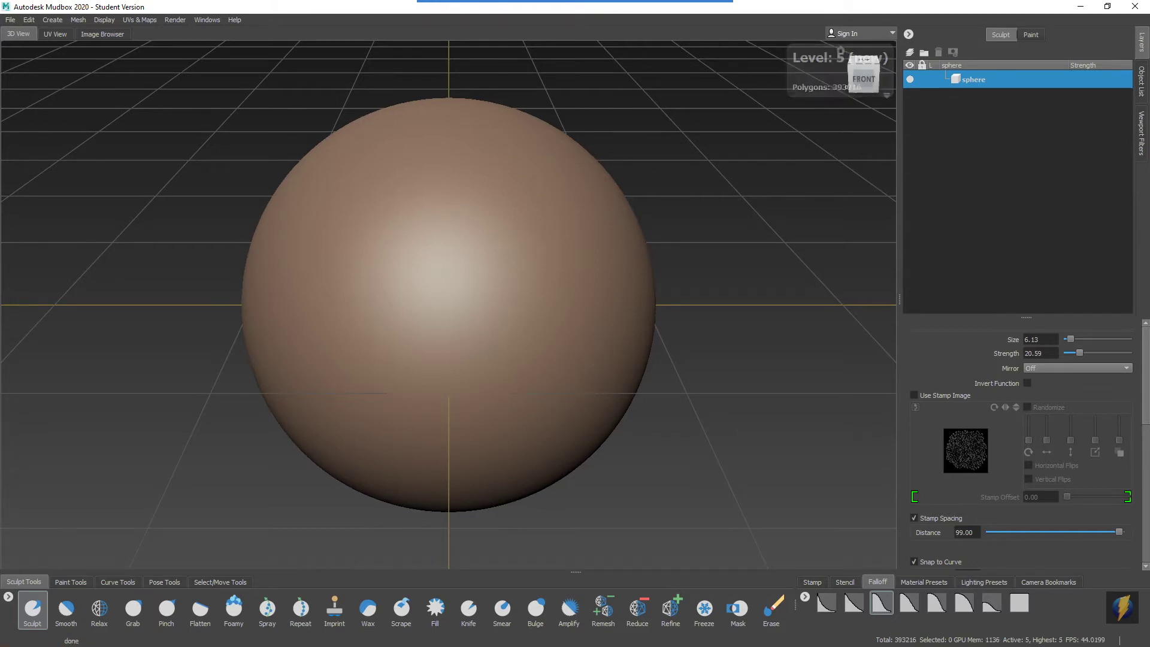
{"action": "key", "text": "shift+d"}
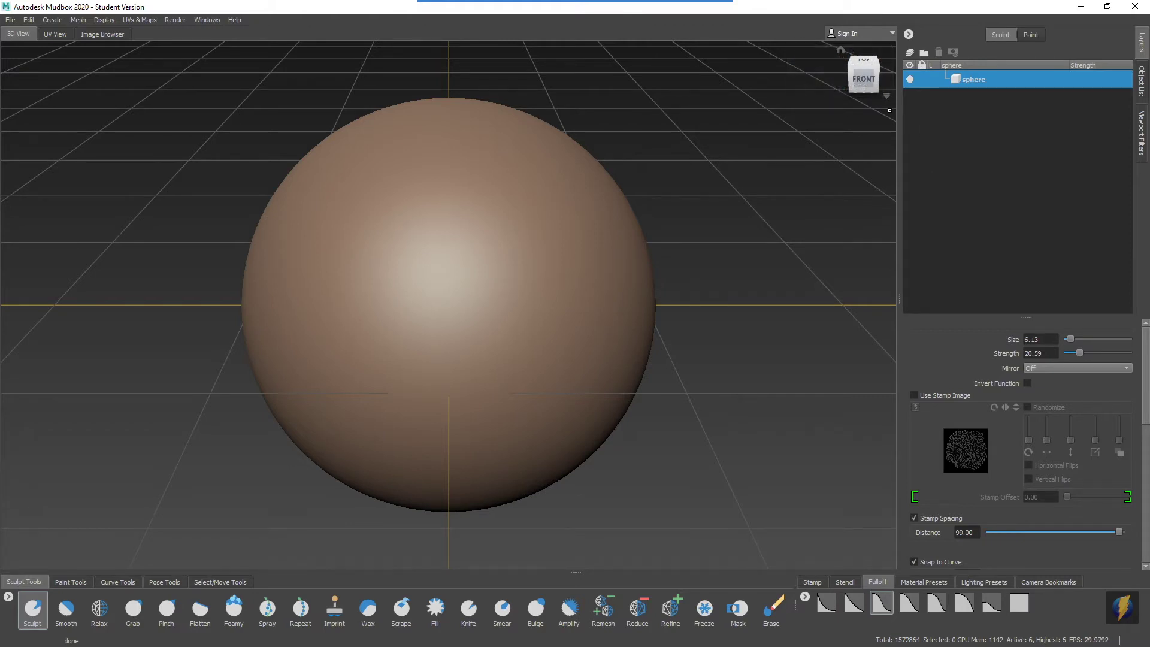
{"action": "left_click_drag", "start_coordinate": [582, 364], "coordinate": [473, 311], "text": "alt"}
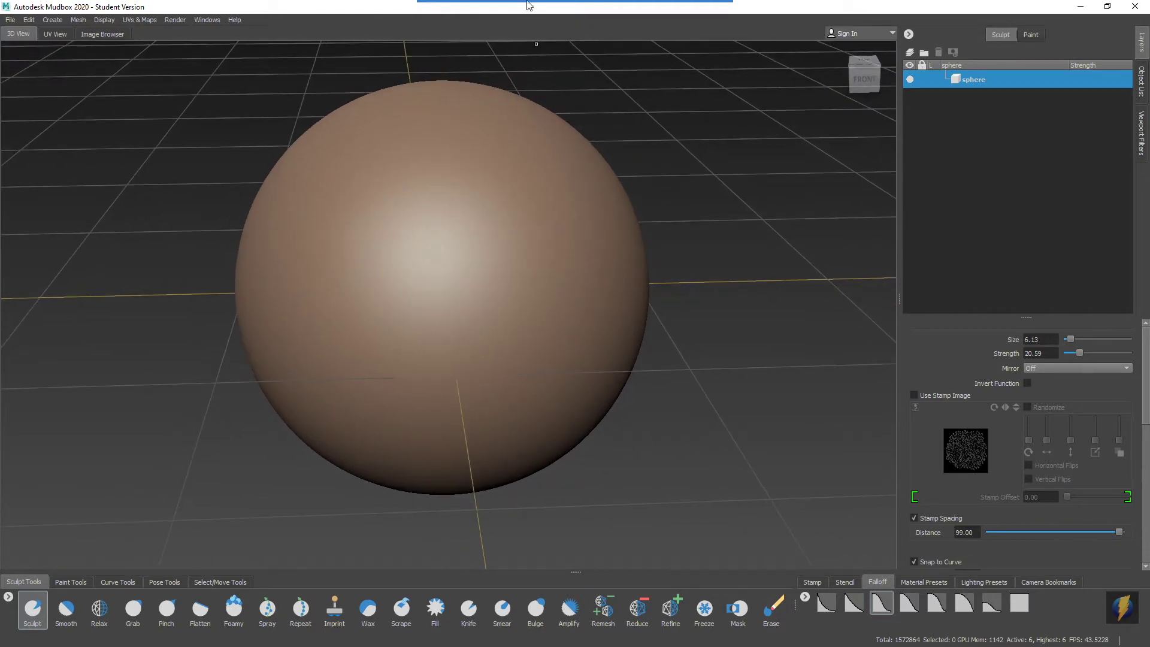
Step: Add Sculpt Layer 1, sculpt widely spaced bumps down the sphere, and lower stamp distance to 18
{"action": "left_click", "coordinate": [610, 21]}
{"action": "left_click_drag", "start_coordinate": [707, 190], "coordinate": [899, 56]}
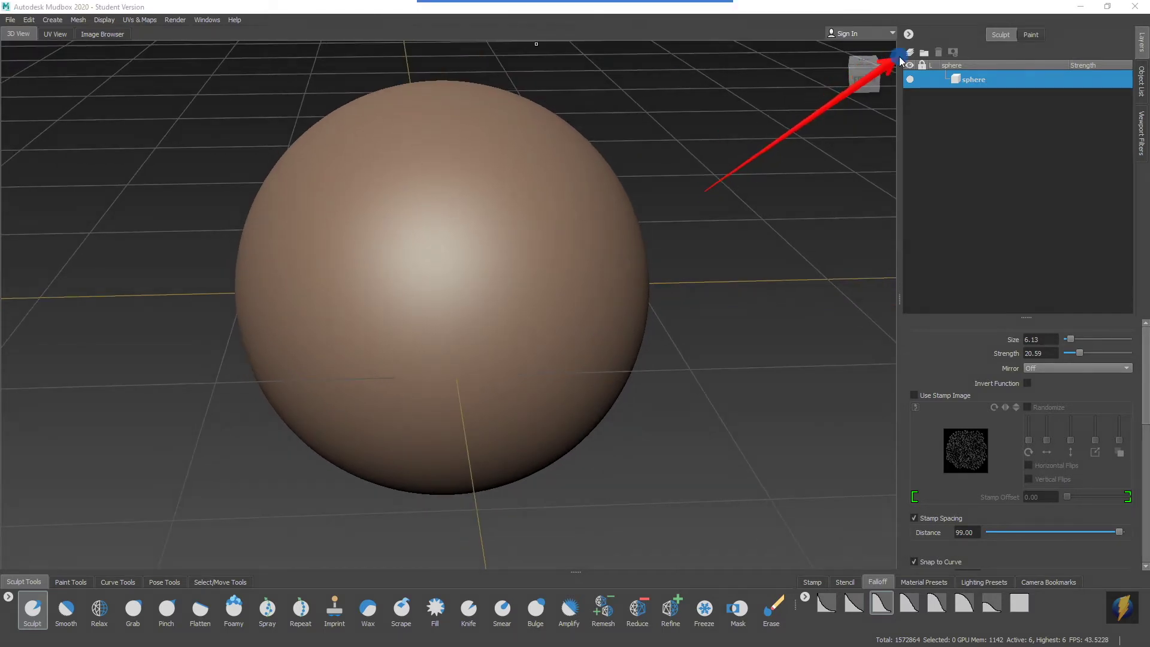
{"action": "left_click", "coordinate": [910, 53]}
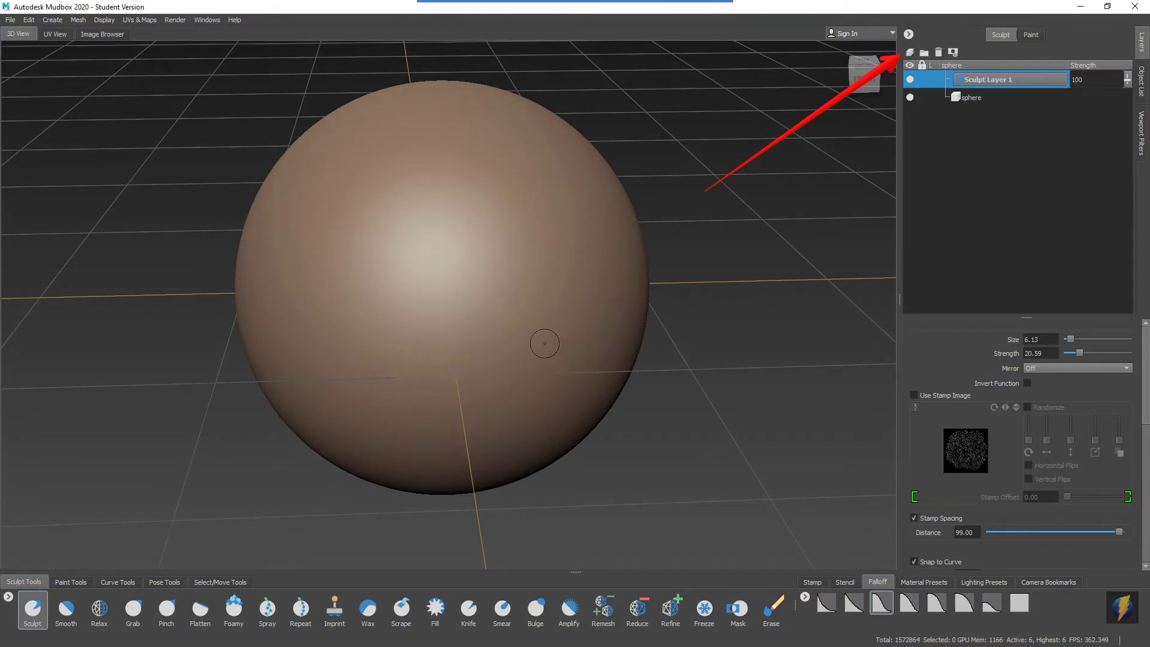
{"action": "mouse_move", "coordinate": [539, 341]}
{"action": "right_mouse_down", "text": "alt"}
{"action": "mouse_move", "coordinate": [398, 359]}
{"action": "mouse_move", "coordinate": [454, 370]}
{"action": "right_mouse_up", "text": "alt"}
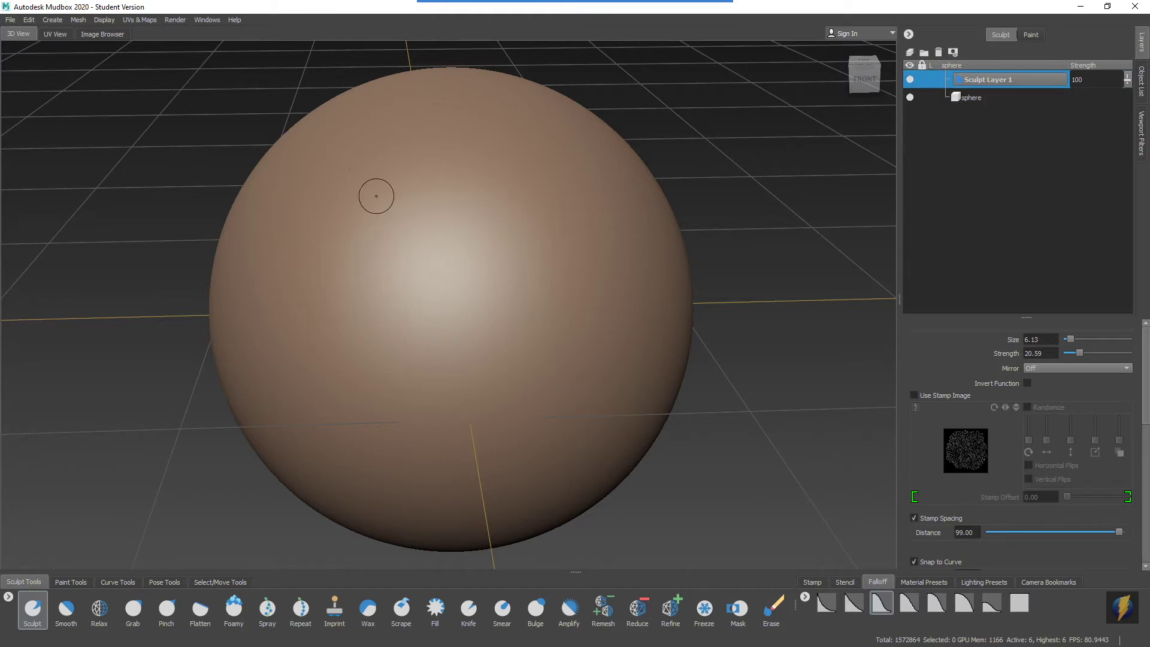
{"action": "left_click_drag", "start_coordinate": [383, 165], "coordinate": [390, 457]}
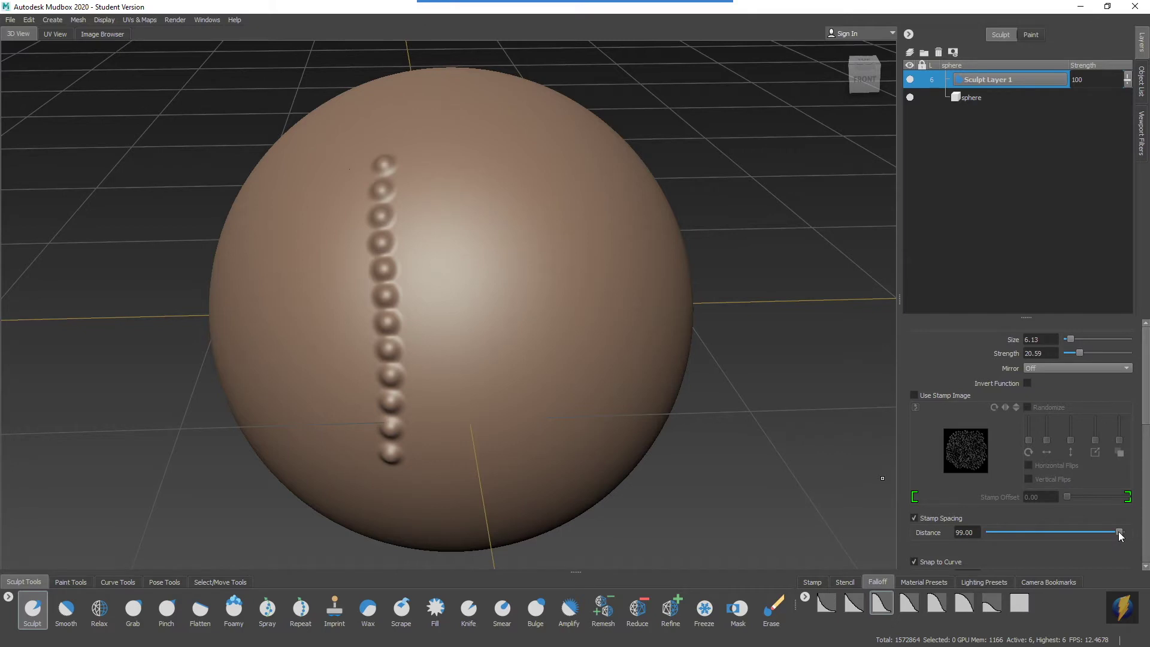
{"action": "left_click_drag", "start_coordinate": [1120, 536], "coordinate": [1040, 533]}
Step: Sculpt a dense bead row, then a smooth continuous ridge at stamp distance 1
{"action": "mouse_move", "coordinate": [424, 158]}
{"action": "left_mouse_down"}
{"action": "mouse_move", "coordinate": [423, 316]}
{"action": "mouse_move", "coordinate": [446, 470]}
{"action": "left_mouse_up"}
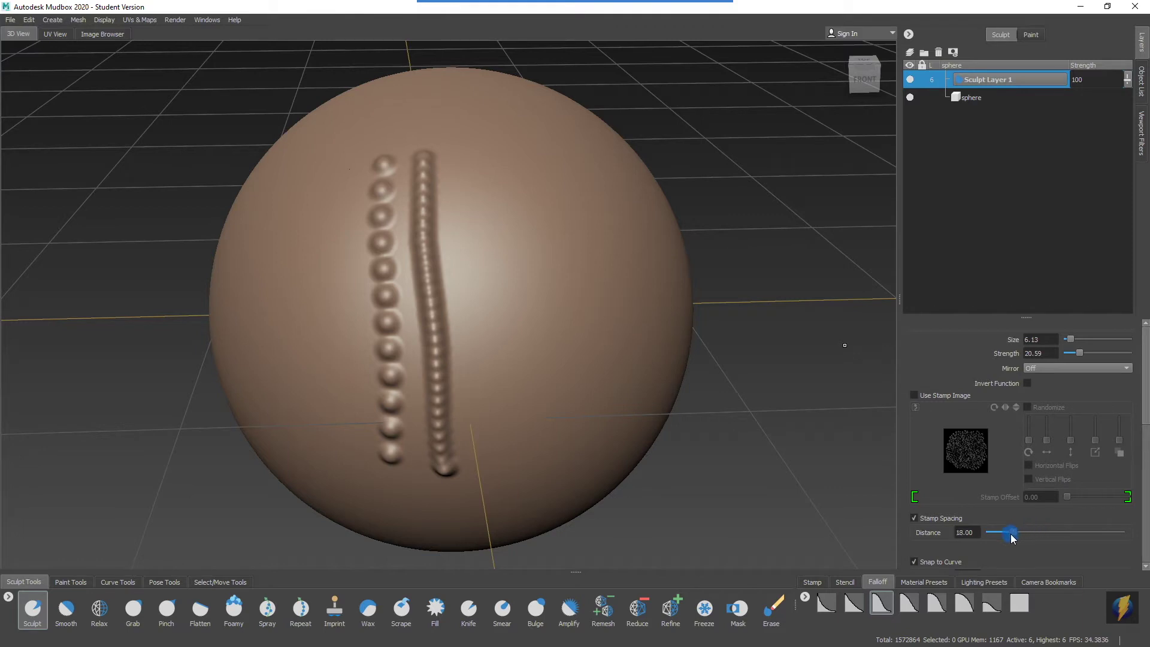
{"action": "mouse_move", "coordinate": [1011, 537]}
{"action": "left_mouse_down"}
{"action": "mouse_move", "coordinate": [1123, 544]}
{"action": "mouse_move", "coordinate": [1025, 546]}
{"action": "left_mouse_up"}
{"action": "mouse_move", "coordinate": [466, 372]}
{"action": "left_mouse_down", "text": "alt"}
{"action": "mouse_move", "coordinate": [441, 364]}
{"action": "mouse_move", "coordinate": [430, 274]}
{"action": "left_mouse_up", "text": "alt"}
{"action": "left_click_drag", "start_coordinate": [442, 160], "coordinate": [450, 464]}
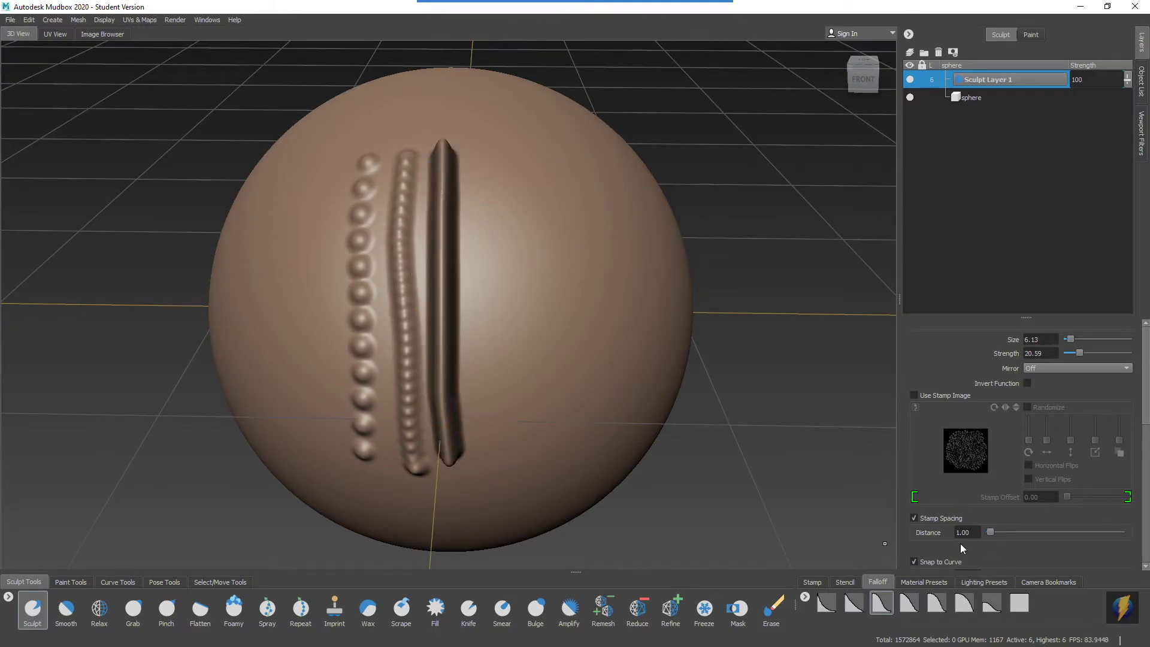
{"action": "mouse_move", "coordinate": [491, 342]}
{"action": "left_mouse_down", "text": "alt"}
{"action": "mouse_move", "coordinate": [513, 321]}
{"action": "mouse_move", "coordinate": [569, 307]}
{"action": "mouse_move", "coordinate": [395, 325]}
{"action": "mouse_move", "coordinate": [436, 321]}
{"action": "left_mouse_up", "text": "alt"}
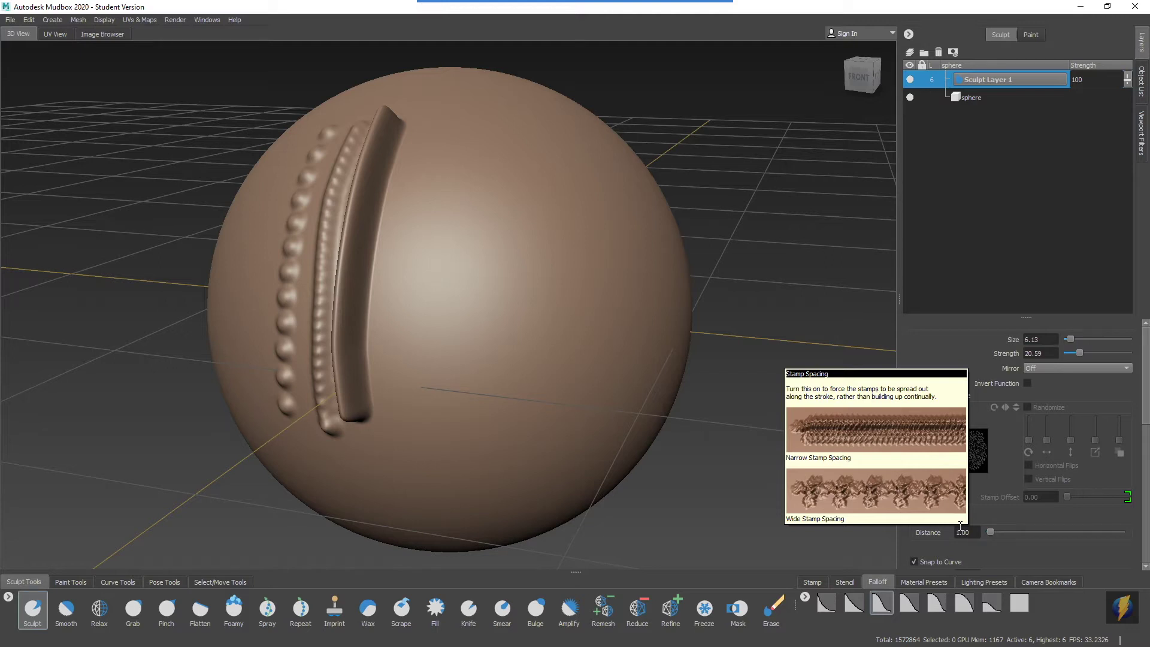
Step: Show the stamp shelf and load the streaky vertical-stripe stamp image onto the Sculpt brush
{"action": "middle_click_drag", "start_coordinate": [518, 344], "coordinate": [521, 342], "text": "alt"}
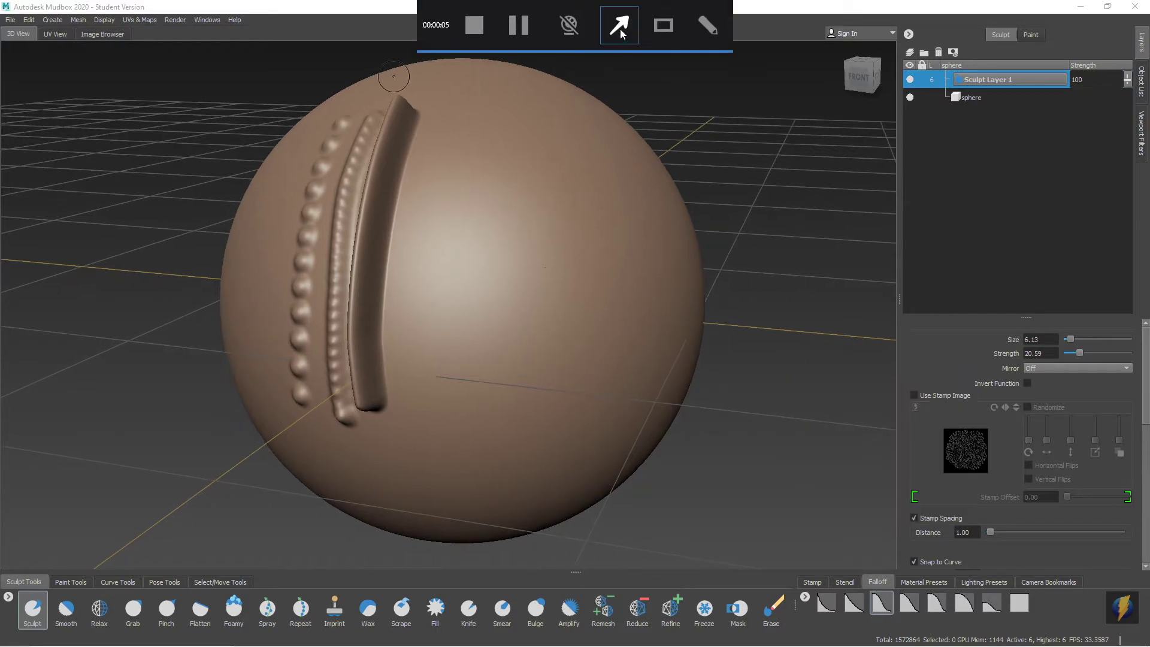
{"action": "mouse_move", "coordinate": [85, 342]}
{"action": "left_mouse_down"}
{"action": "mouse_move", "coordinate": [37, 552]}
{"action": "mouse_move", "coordinate": [365, 353]}
{"action": "mouse_move", "coordinate": [732, 361]}
{"action": "mouse_move", "coordinate": [871, 432]}
{"action": "mouse_move", "coordinate": [896, 428]}
{"action": "mouse_move", "coordinate": [922, 394]}
{"action": "mouse_move", "coordinate": [880, 401]}
{"action": "mouse_move", "coordinate": [1001, 442]}
{"action": "mouse_move", "coordinate": [1041, 400]}
{"action": "mouse_move", "coordinate": [1116, 460]}
{"action": "mouse_move", "coordinate": [976, 430]}
{"action": "mouse_move", "coordinate": [989, 417]}
{"action": "left_mouse_up"}
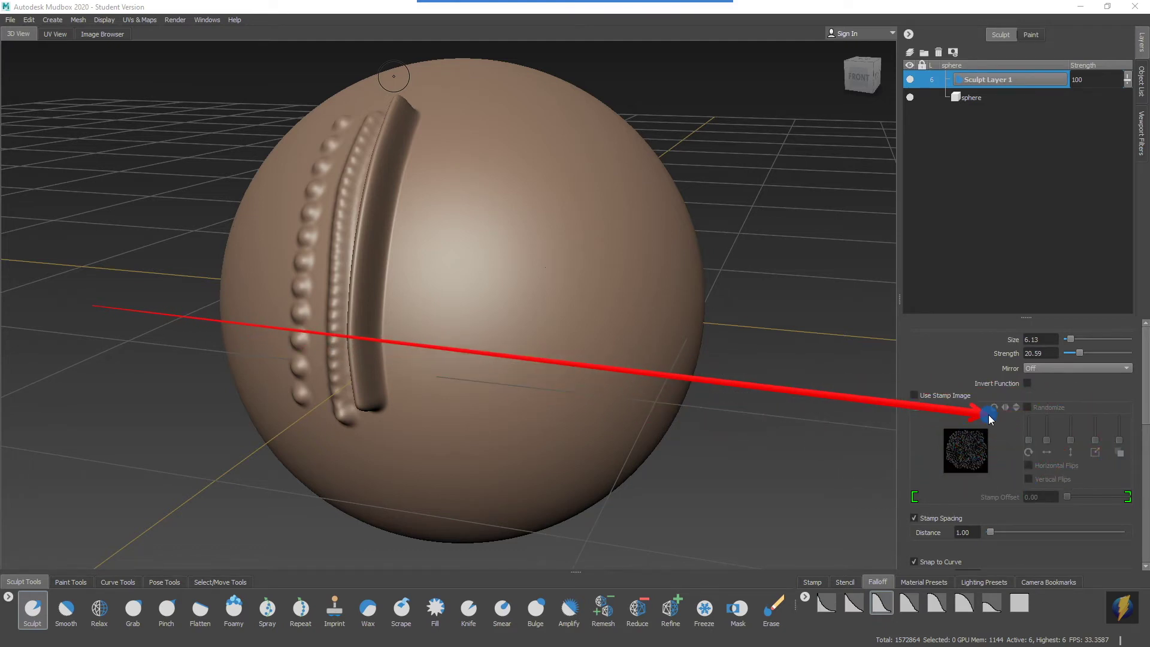
{"action": "mouse_move", "coordinate": [989, 418]}
{"action": "left_mouse_down"}
{"action": "mouse_move", "coordinate": [870, 479]}
{"action": "mouse_move", "coordinate": [908, 515]}
{"action": "mouse_move", "coordinate": [856, 484]}
{"action": "mouse_move", "coordinate": [923, 418]}
{"action": "mouse_move", "coordinate": [986, 420]}
{"action": "mouse_move", "coordinate": [1039, 398]}
{"action": "mouse_move", "coordinate": [1008, 439]}
{"action": "mouse_move", "coordinate": [951, 456]}
{"action": "mouse_move", "coordinate": [924, 446]}
{"action": "left_mouse_up"}
{"action": "left_click", "coordinate": [624, 22]}
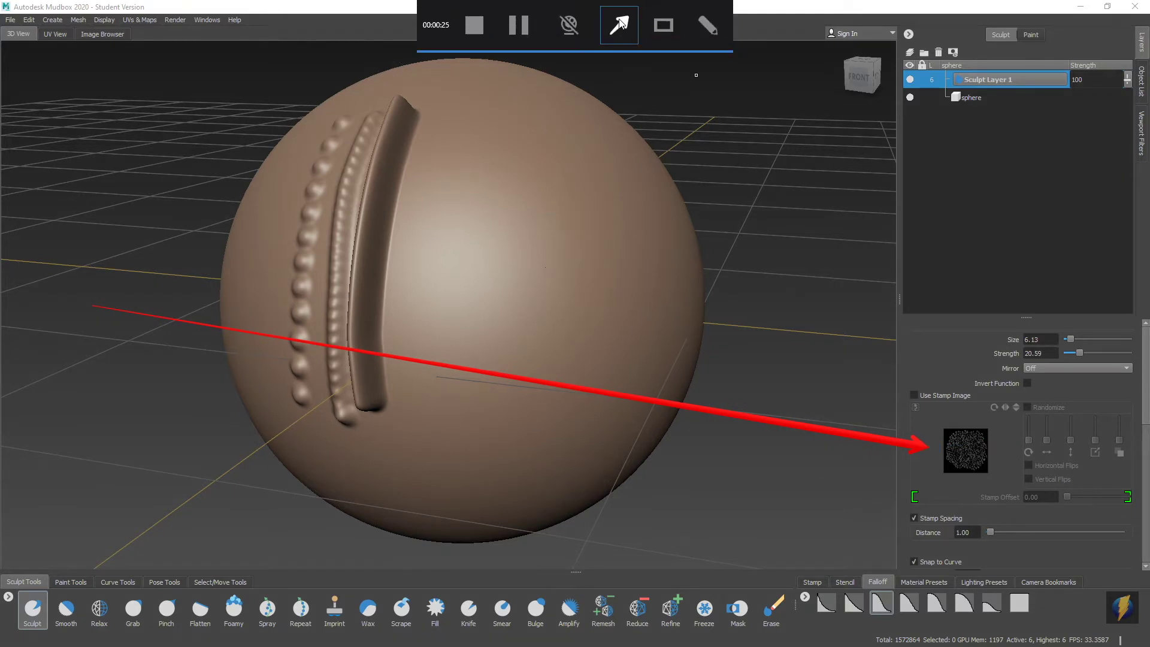
{"action": "mouse_move", "coordinate": [821, 191]}
{"action": "left_mouse_down"}
{"action": "mouse_move", "coordinate": [834, 488]}
{"action": "mouse_move", "coordinate": [813, 582]}
{"action": "left_mouse_up"}
{"action": "left_click", "coordinate": [813, 582]}
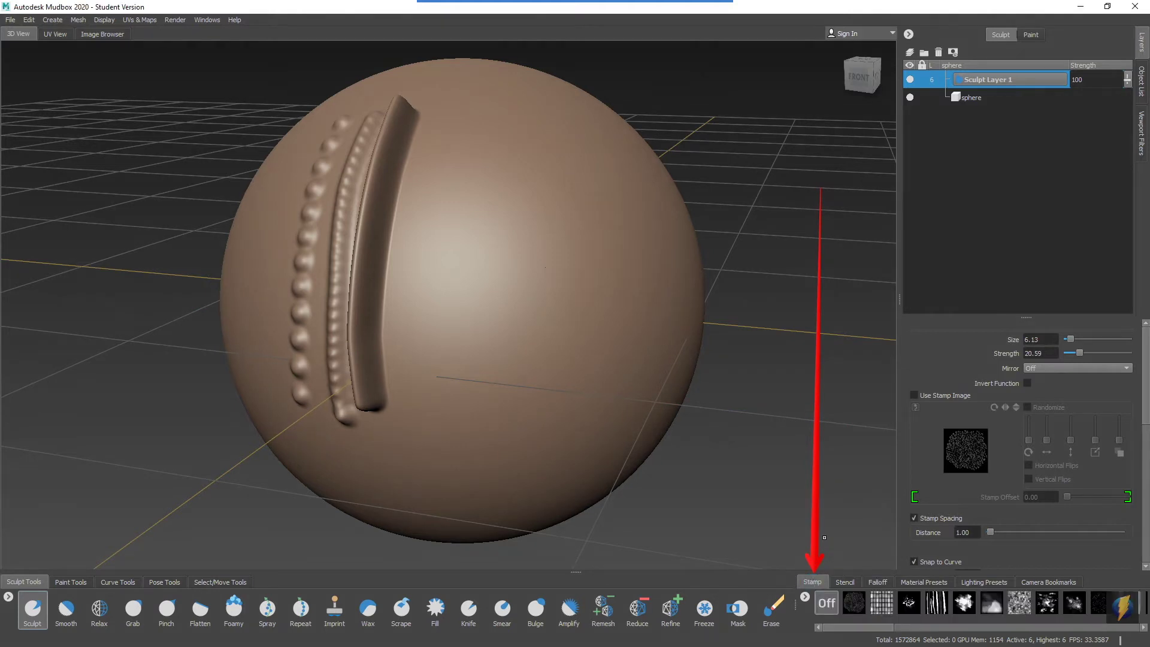
{"action": "mouse_move", "coordinate": [853, 627]}
{"action": "left_mouse_down"}
{"action": "mouse_move", "coordinate": [1092, 626]}
{"action": "mouse_move", "coordinate": [805, 626]}
{"action": "left_mouse_up"}
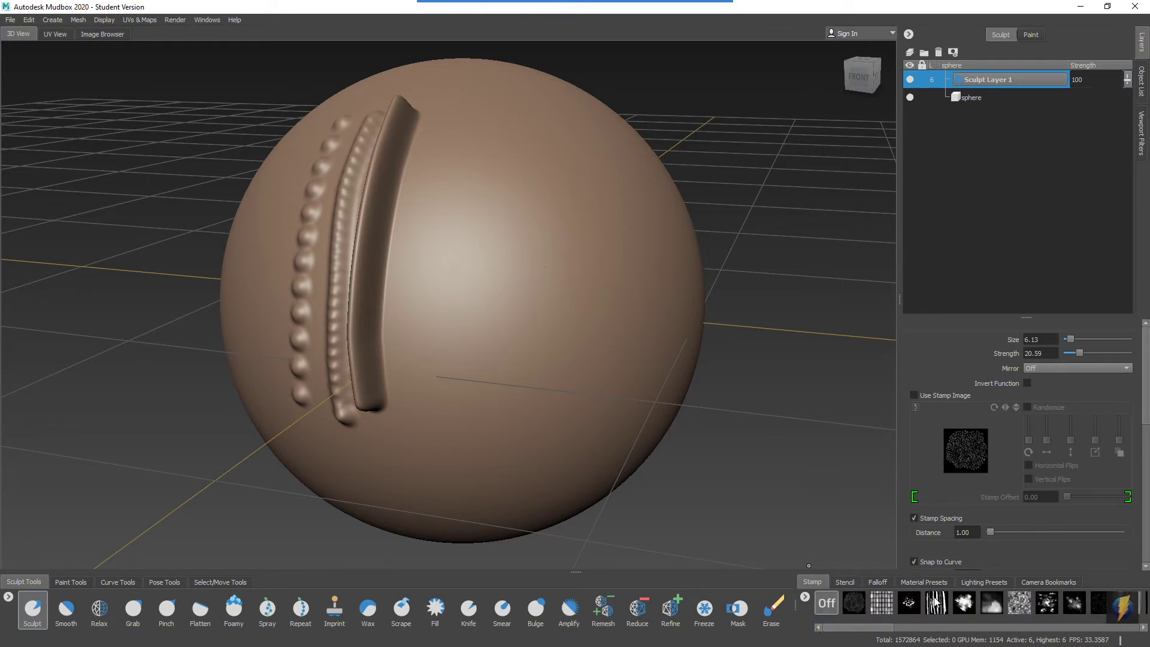
{"action": "left_click", "coordinate": [936, 602]}
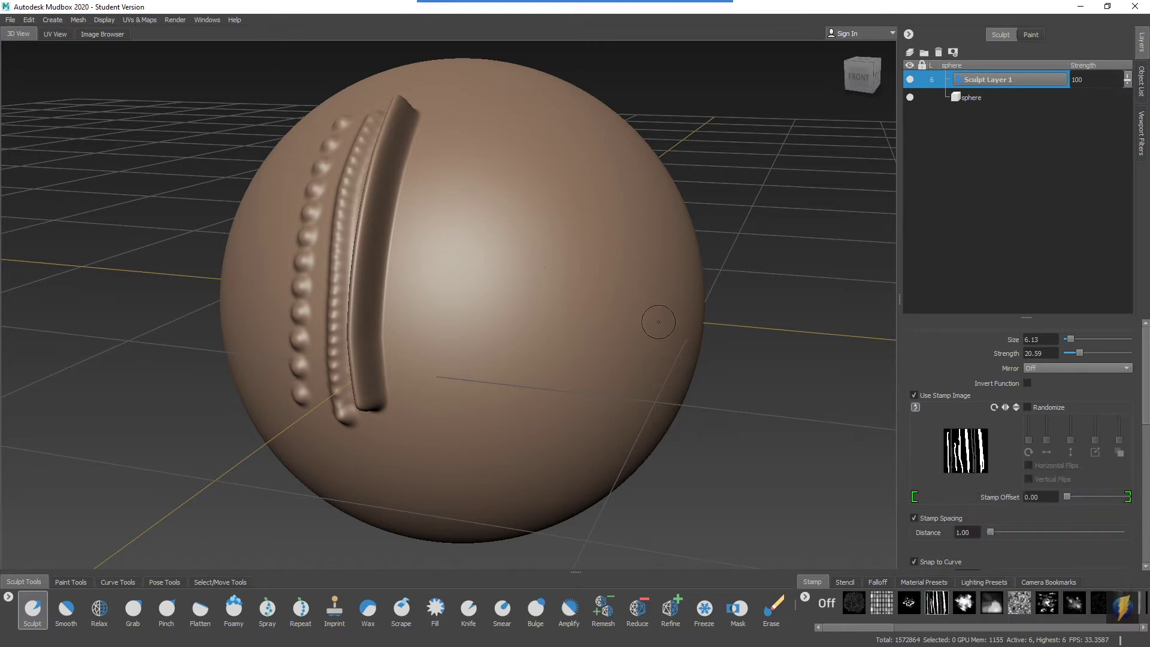
Step: Sculpt a striped-stamp stroke down the sphere, then undo it as too strong
{"action": "left_click_drag", "start_coordinate": [516, 280], "coordinate": [509, 282], "text": "alt"}
{"action": "right_click_drag", "start_coordinate": [501, 290], "coordinate": [538, 290], "text": "alt"}
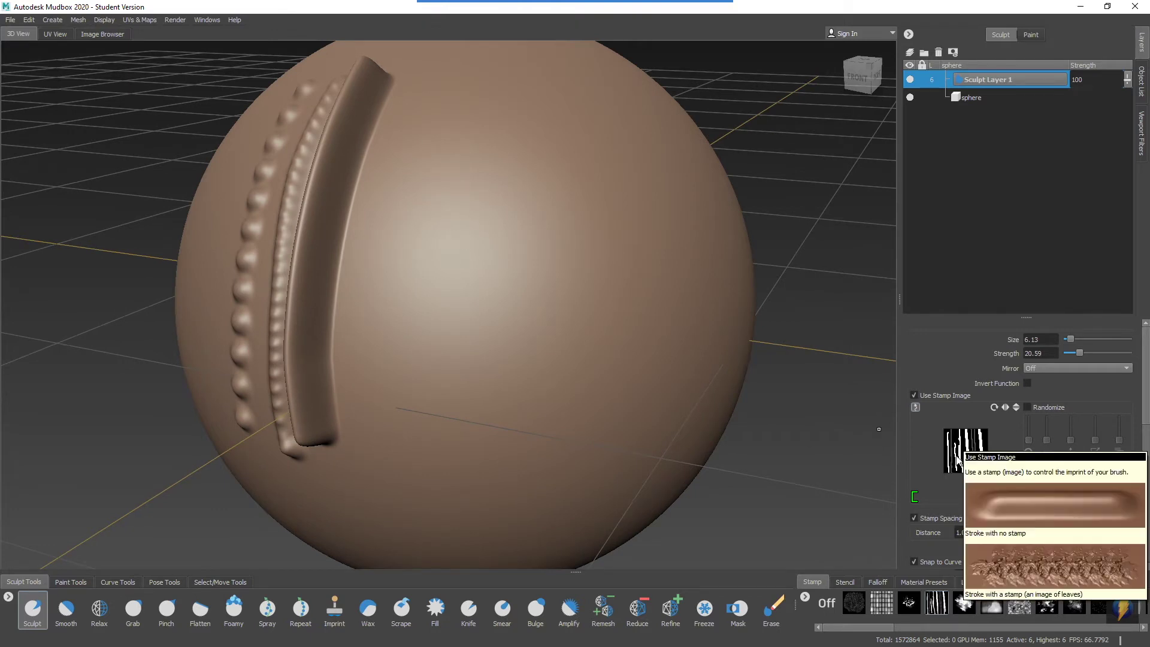
{"action": "mouse_move", "coordinate": [554, 259]}
{"action": "left_mouse_down", "text": "alt"}
{"action": "mouse_move", "coordinate": [444, 244]}
{"action": "mouse_move", "coordinate": [472, 172]}
{"action": "left_mouse_up", "text": "alt"}
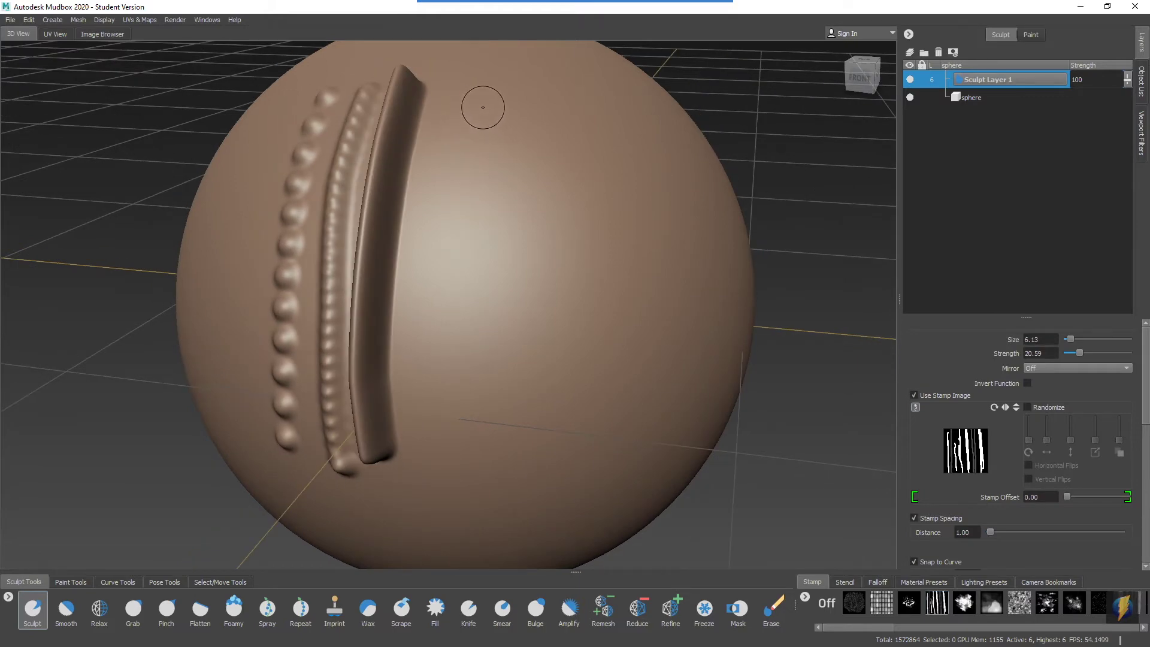
{"action": "mouse_move", "coordinate": [482, 107]}
{"action": "left_mouse_down"}
{"action": "mouse_move", "coordinate": [475, 419]}
{"action": "mouse_move", "coordinate": [504, 393]}
{"action": "mouse_move", "coordinate": [408, 389]}
{"action": "mouse_move", "coordinate": [456, 403]}
{"action": "mouse_move", "coordinate": [557, 401]}
{"action": "mouse_move", "coordinate": [480, 396]}
{"action": "mouse_move", "coordinate": [459, 352]}
{"action": "left_mouse_up"}
{"action": "key", "text": "ctrl+z"}
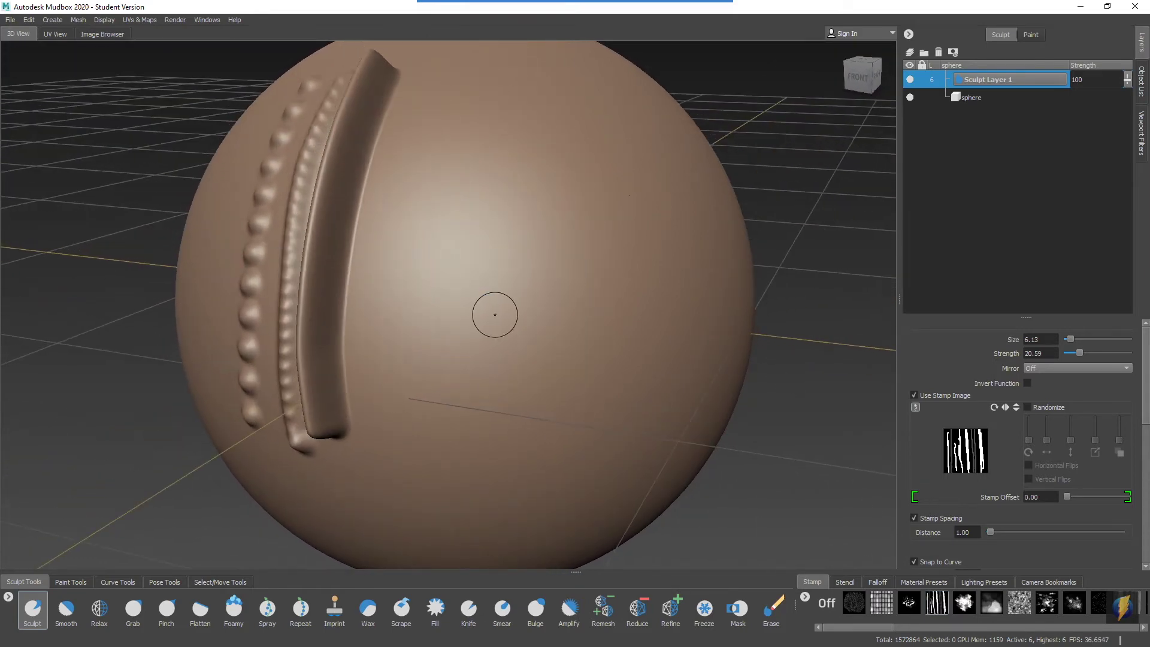
Step: At strength 3.92, sculpt a fainter wavy striped stroke and zoom out to inspect it
{"action": "mouse_move", "coordinate": [569, 259]}
{"action": "left_mouse_down"}
{"action": "mouse_move", "coordinate": [539, 251]}
{"action": "mouse_move", "coordinate": [483, 267]}
{"action": "left_mouse_up"}
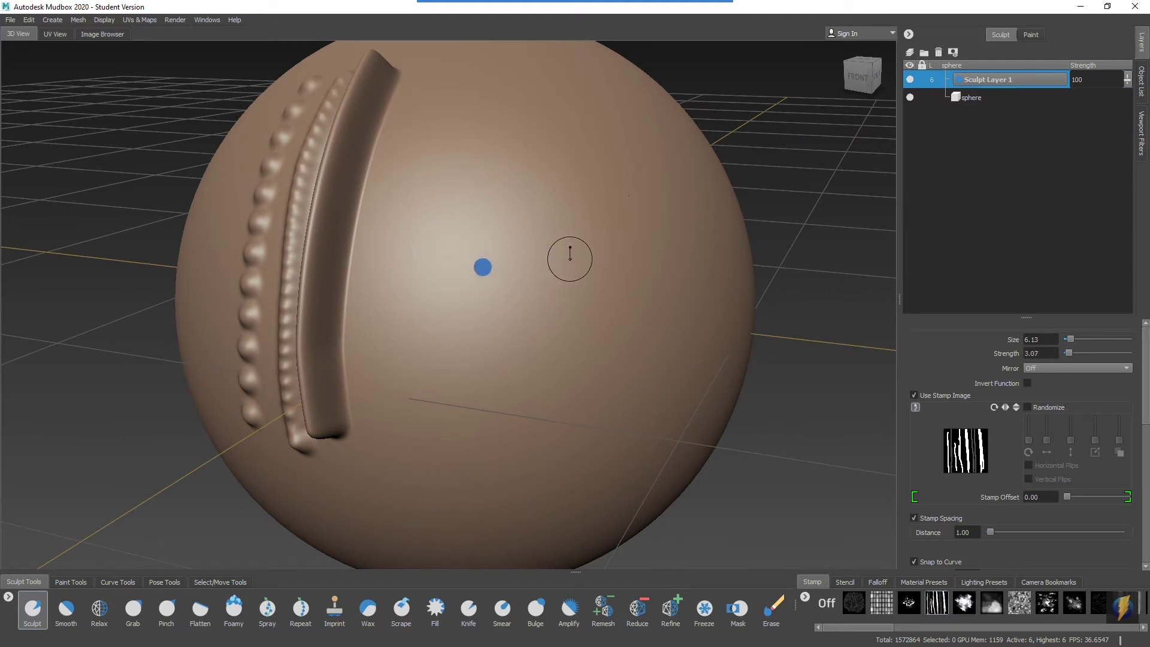
{"action": "mouse_move", "coordinate": [443, 118]}
{"action": "left_mouse_down"}
{"action": "mouse_move", "coordinate": [419, 346]}
{"action": "mouse_move", "coordinate": [423, 452]}
{"action": "left_mouse_up"}
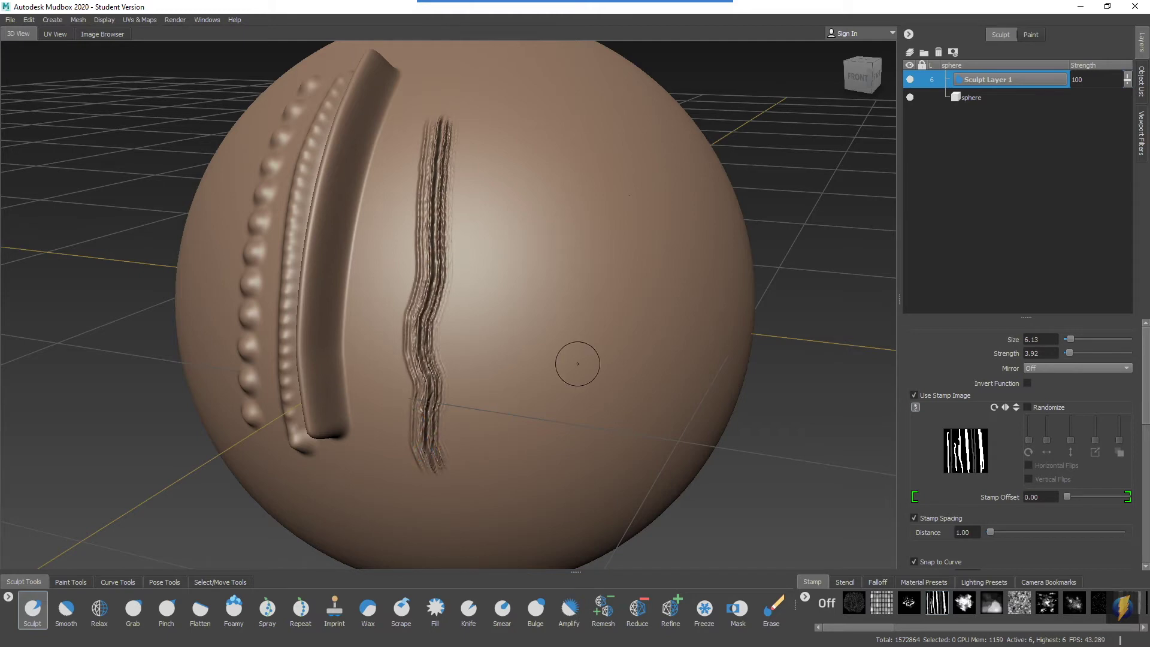
{"action": "mouse_move", "coordinate": [577, 363]}
{"action": "left_mouse_down", "text": "alt"}
{"action": "mouse_move", "coordinate": [548, 325]}
{"action": "mouse_move", "coordinate": [599, 315]}
{"action": "mouse_move", "coordinate": [412, 325]}
{"action": "mouse_move", "coordinate": [509, 328]}
{"action": "mouse_move", "coordinate": [551, 310]}
{"action": "left_mouse_up", "text": "alt"}
{"action": "scroll", "coordinate": [524, 321], "scroll_direction": "up", "scroll_amount": 2}
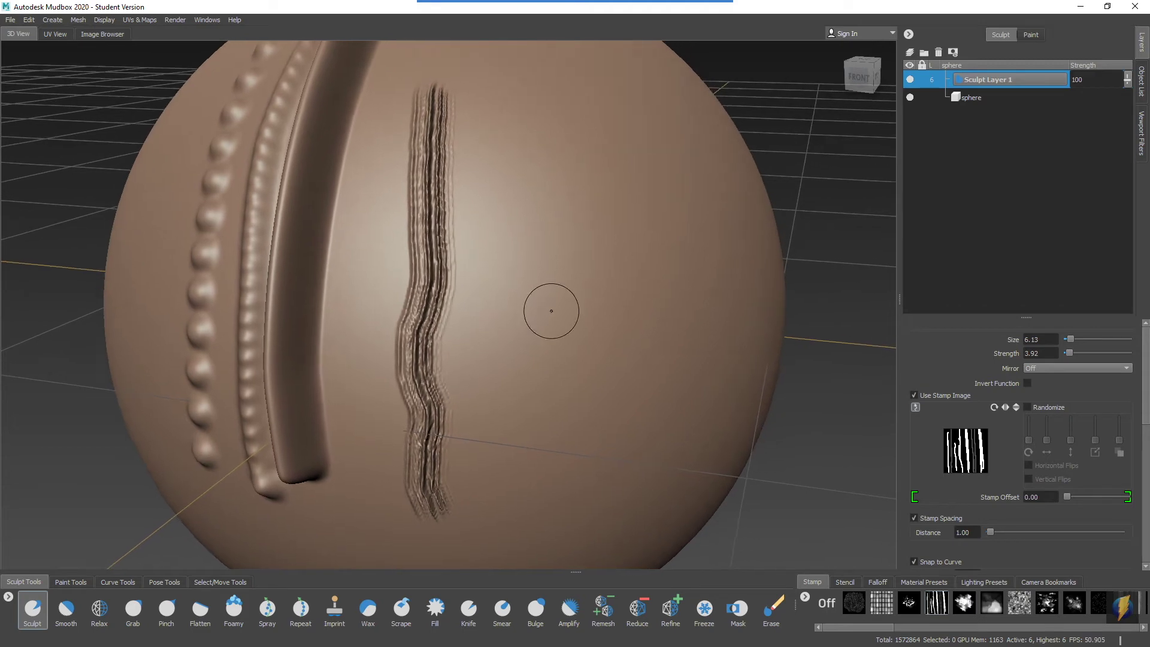
{"action": "right_click_drag", "start_coordinate": [562, 269], "coordinate": [500, 282], "text": "alt"}
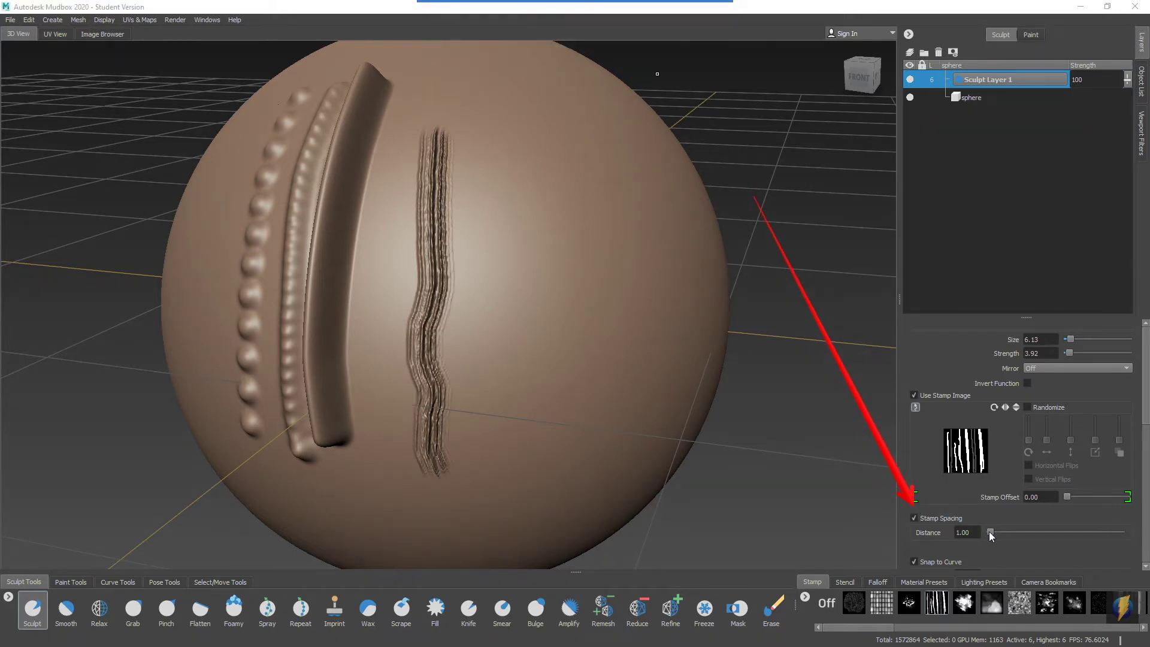
Step: At stamp distance 200, sculpt a widely spaced stamped stroke and deepen its upper marks
{"action": "left_click_drag", "start_coordinate": [990, 531], "coordinate": [1120, 543]}
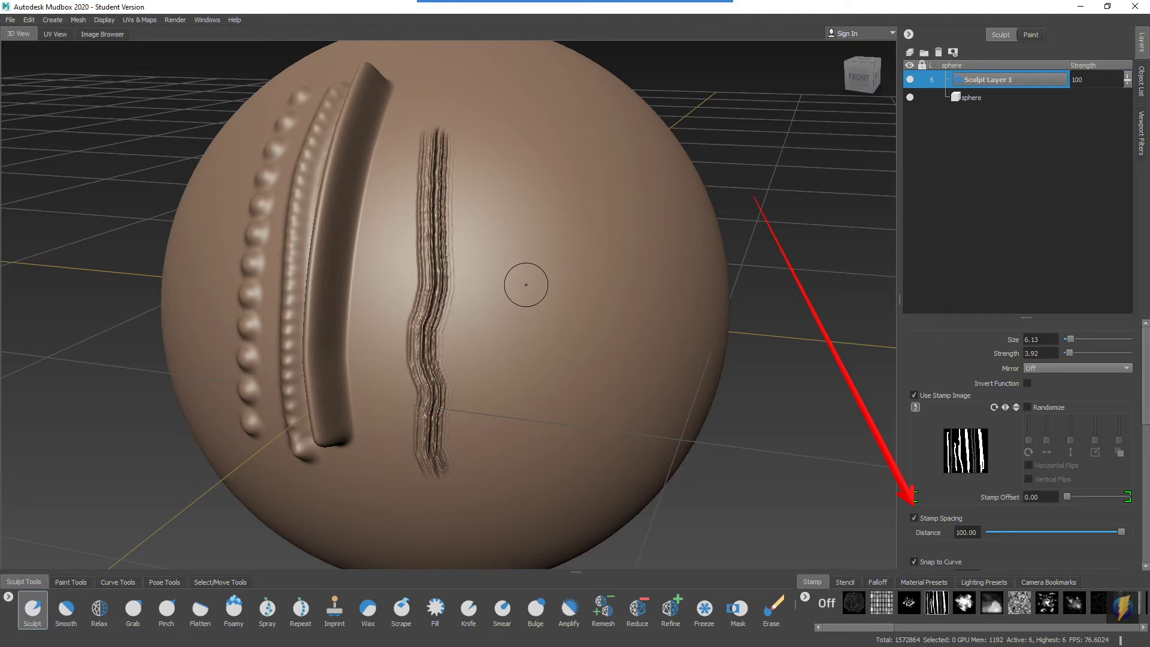
{"action": "left_click_drag", "start_coordinate": [492, 123], "coordinate": [503, 471]}
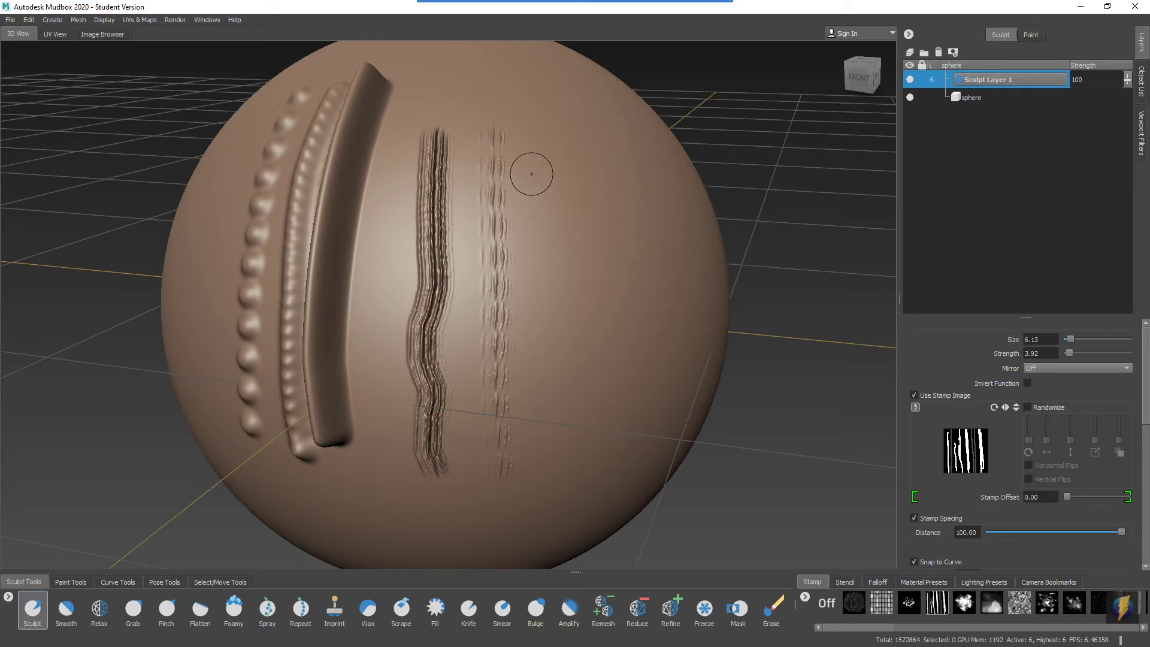
{"action": "left_click_drag", "start_coordinate": [490, 152], "coordinate": [503, 273]}
{"action": "scroll", "coordinate": [457, 326], "scroll_direction": "up", "scroll_amount": 2}
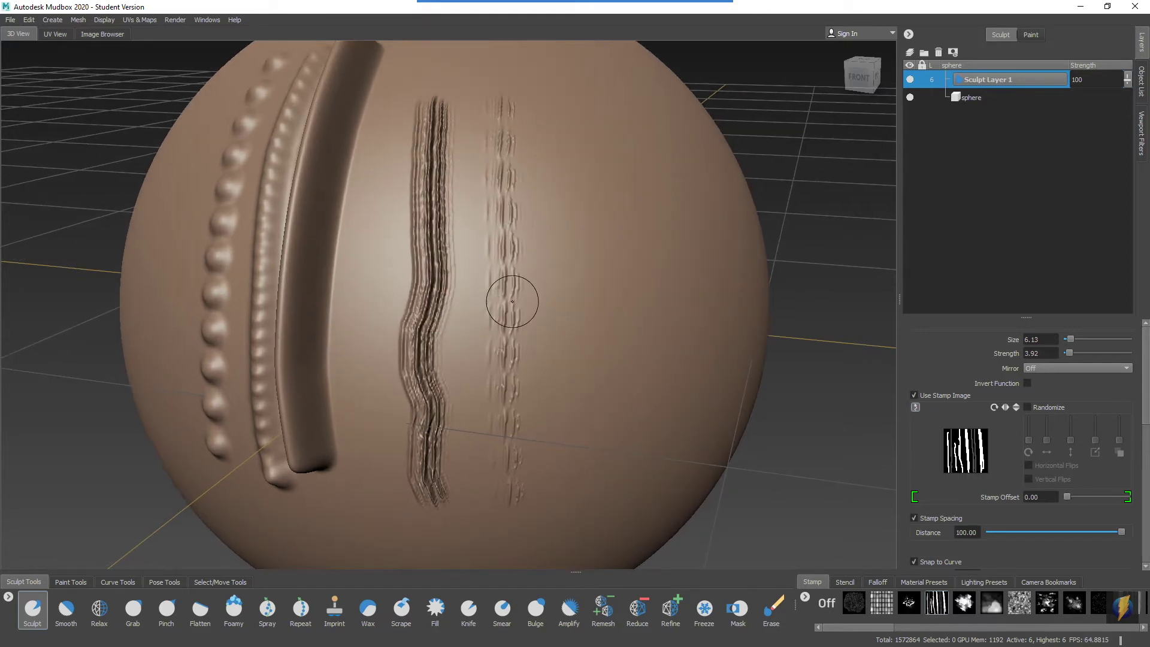
{"action": "scroll", "coordinate": [513, 295], "scroll_direction": "up", "scroll_amount": 2}
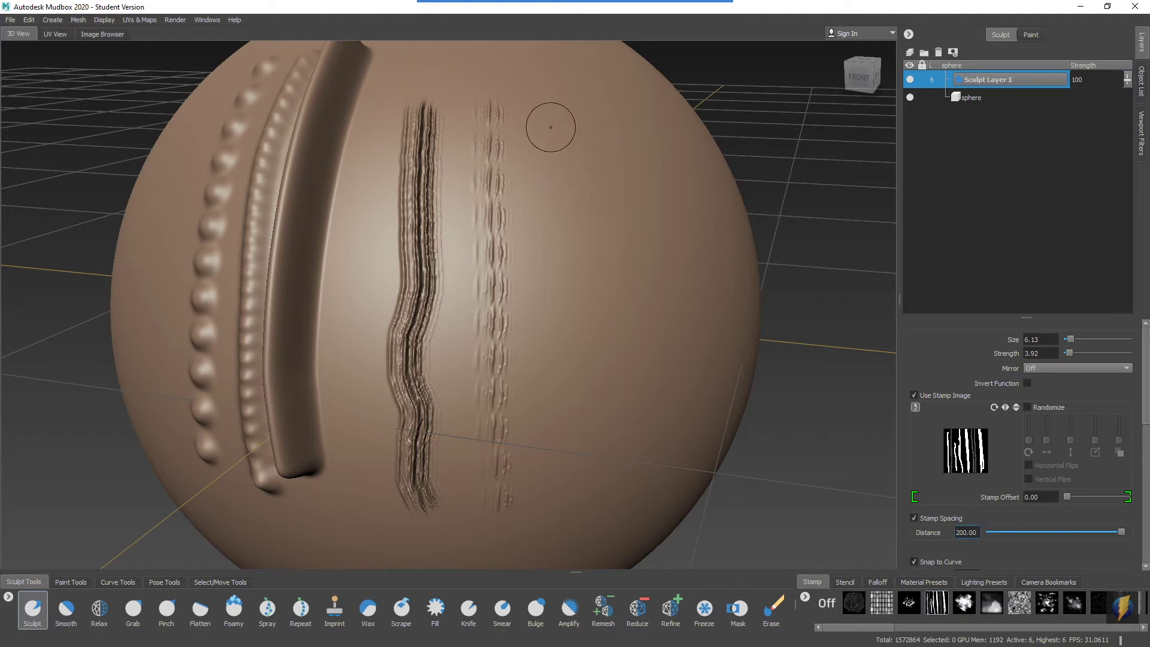
Step: Lay another column of widely spaced stamp marks, then switch off Use Stamp Image
{"action": "mouse_move", "coordinate": [545, 129]}
{"action": "left_mouse_down"}
{"action": "mouse_move", "coordinate": [533, 144]}
{"action": "mouse_move", "coordinate": [560, 447]}
{"action": "left_mouse_up"}
{"action": "mouse_move", "coordinate": [563, 494]}
{"action": "left_mouse_down", "text": "alt"}
{"action": "mouse_move", "coordinate": [617, 390]}
{"action": "mouse_move", "coordinate": [592, 381]}
{"action": "left_mouse_up", "text": "alt"}
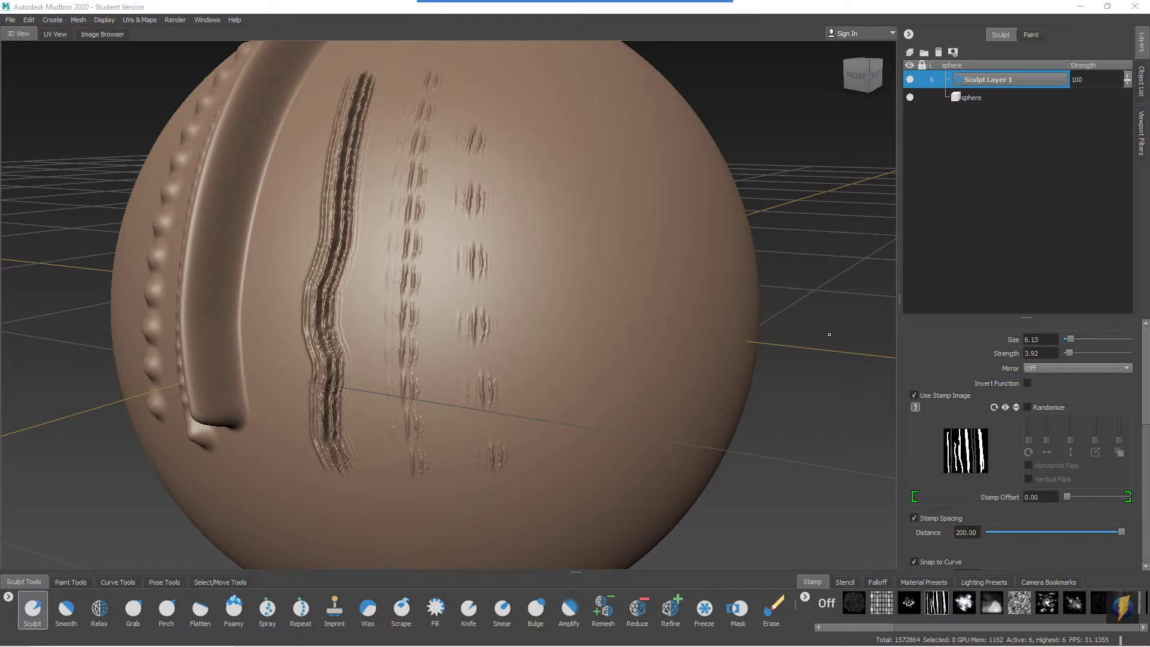
{"action": "left_click", "coordinate": [913, 396]}
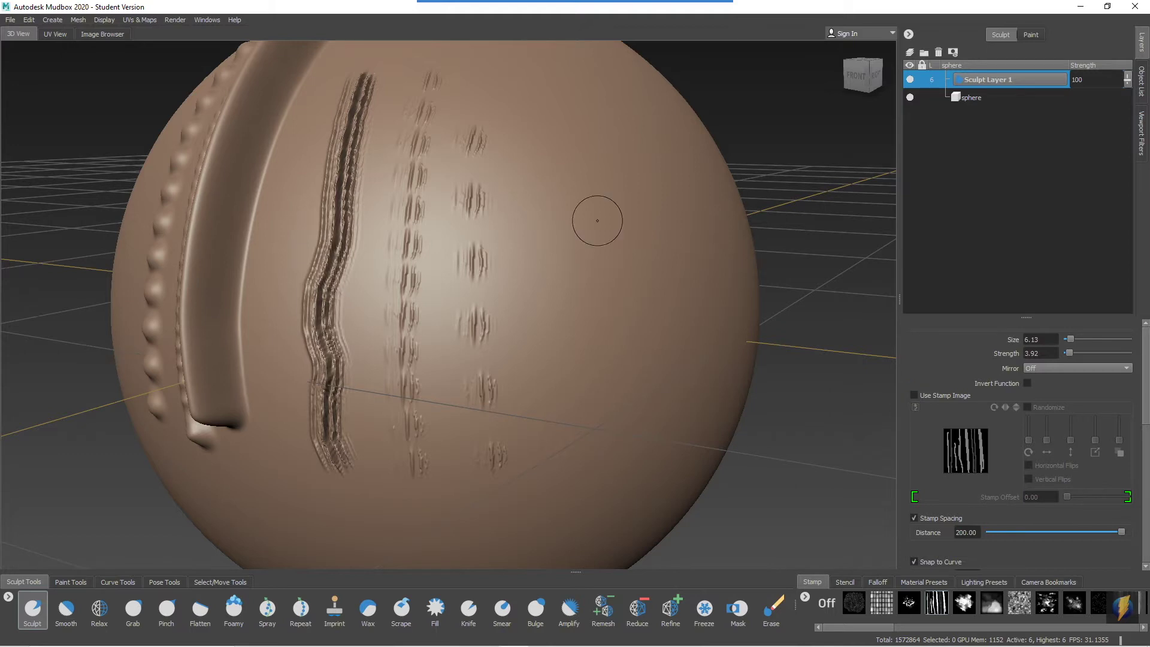
Step: Sculpt two columns of soft round bumps, enlarging the brush slightly for the second
{"action": "left_click_drag", "start_coordinate": [513, 103], "coordinate": [525, 445]}
{"action": "mouse_move", "coordinate": [549, 280]}
{"action": "left_mouse_down", "text": "alt"}
{"action": "mouse_move", "coordinate": [542, 300]}
{"action": "mouse_move", "coordinate": [491, 302]}
{"action": "left_mouse_up", "text": "alt"}
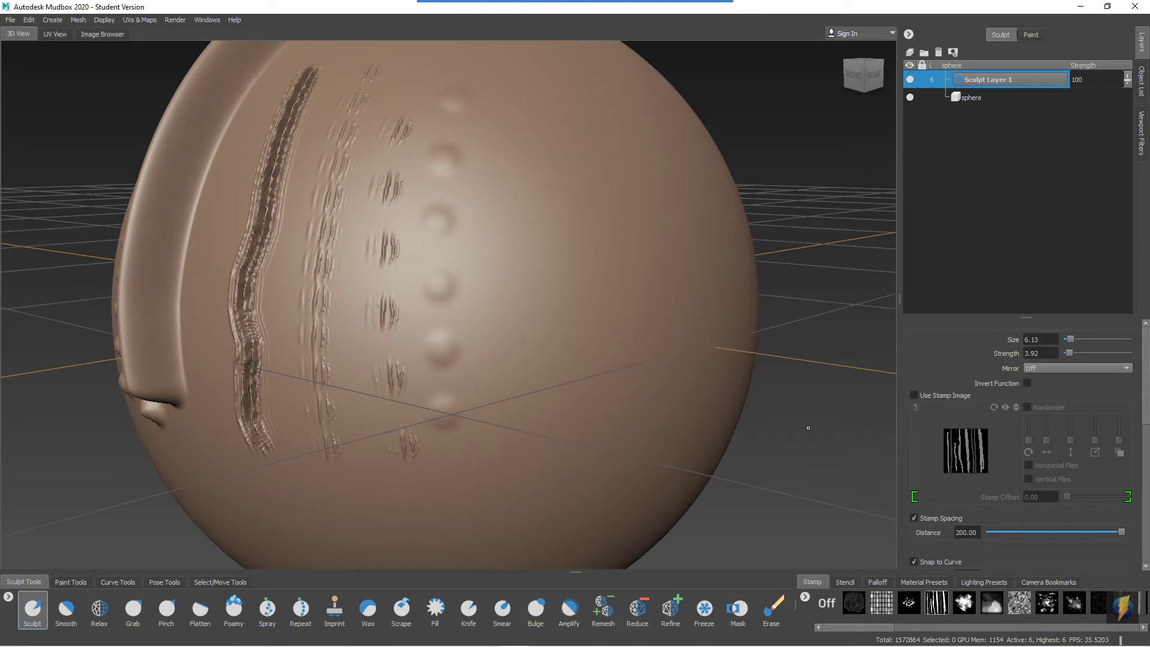
{"action": "left_click_drag", "start_coordinate": [461, 275], "coordinate": [516, 282]}
{"action": "left_click_drag", "start_coordinate": [493, 98], "coordinate": [497, 414]}
{"action": "left_click_drag", "start_coordinate": [606, 317], "coordinate": [599, 308], "text": "alt"}
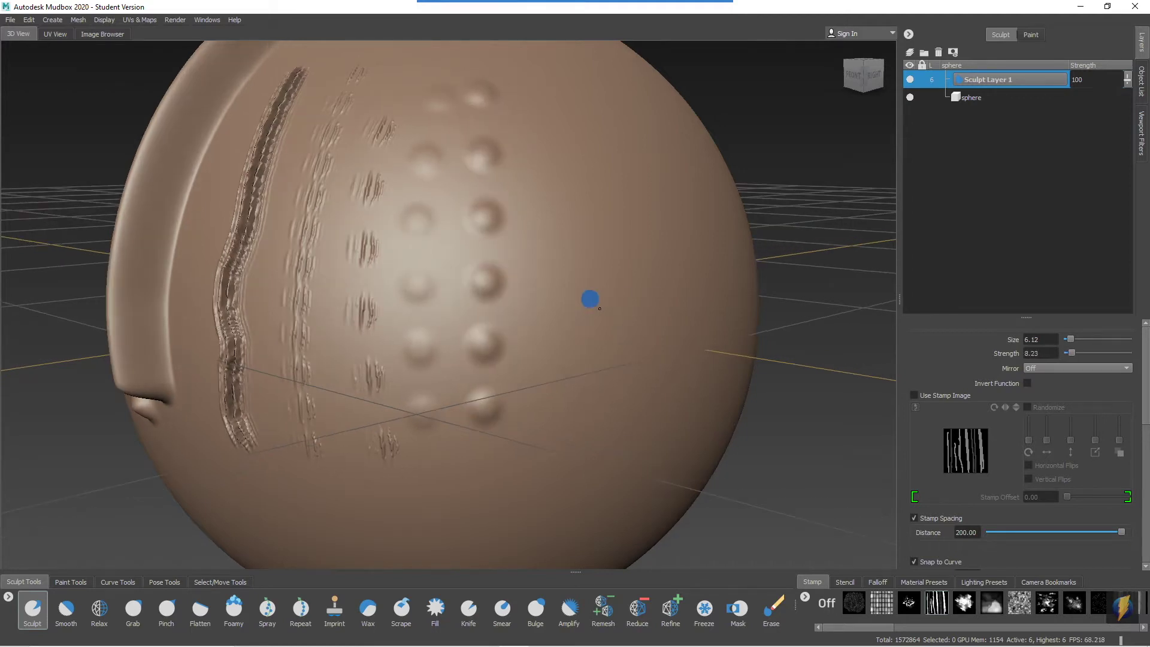
Step: Turn Use Stamp Image back on and orbit the sphere to a new angle
{"action": "left_click", "coordinate": [930, 394]}
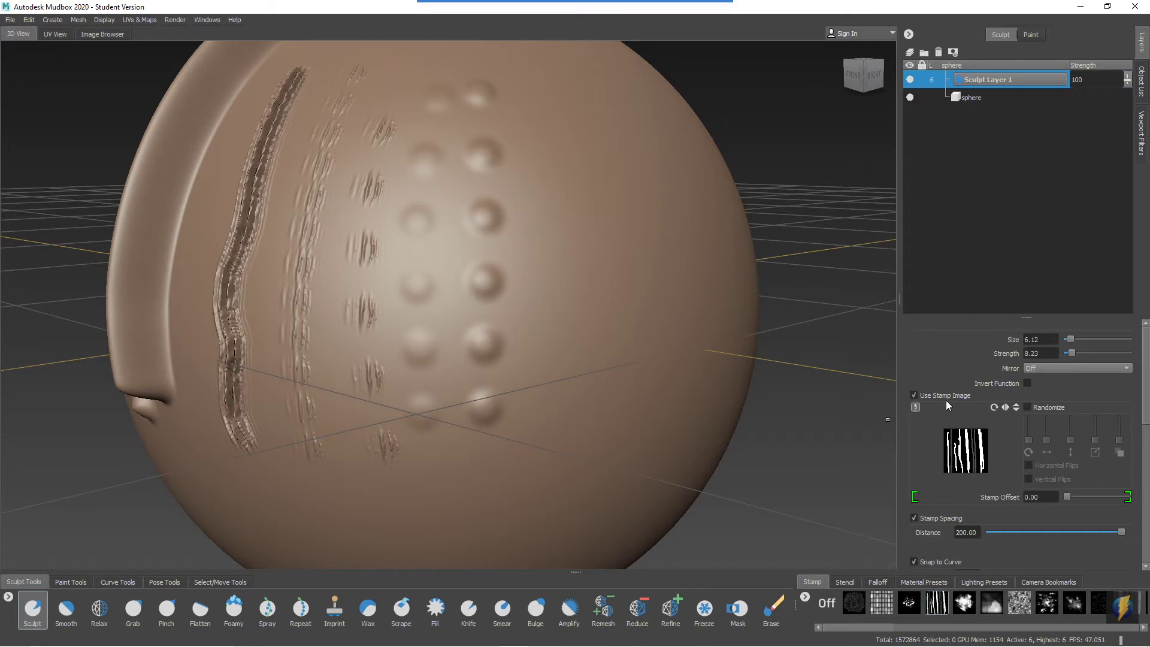
{"action": "mouse_move", "coordinate": [526, 314]}
{"action": "left_mouse_down", "text": "alt"}
{"action": "mouse_move", "coordinate": [557, 277]}
{"action": "mouse_move", "coordinate": [611, 294]}
{"action": "left_mouse_up", "text": "alt"}
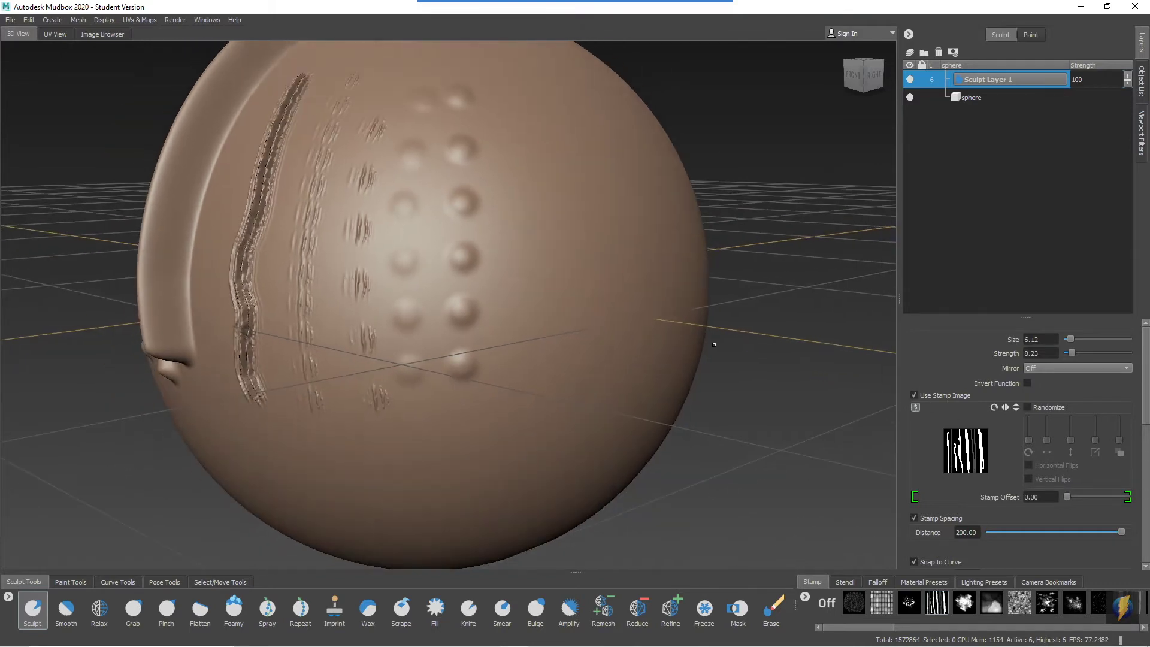
{"action": "mouse_move", "coordinate": [588, 3]}
{"action": "left_click", "coordinate": [617, 18]}
{"action": "mouse_move", "coordinate": [776, 175]}
{"action": "left_mouse_down"}
{"action": "mouse_move", "coordinate": [872, 304]}
{"action": "mouse_move", "coordinate": [1017, 392]}
{"action": "mouse_move", "coordinate": [1076, 411]}
{"action": "left_mouse_up"}
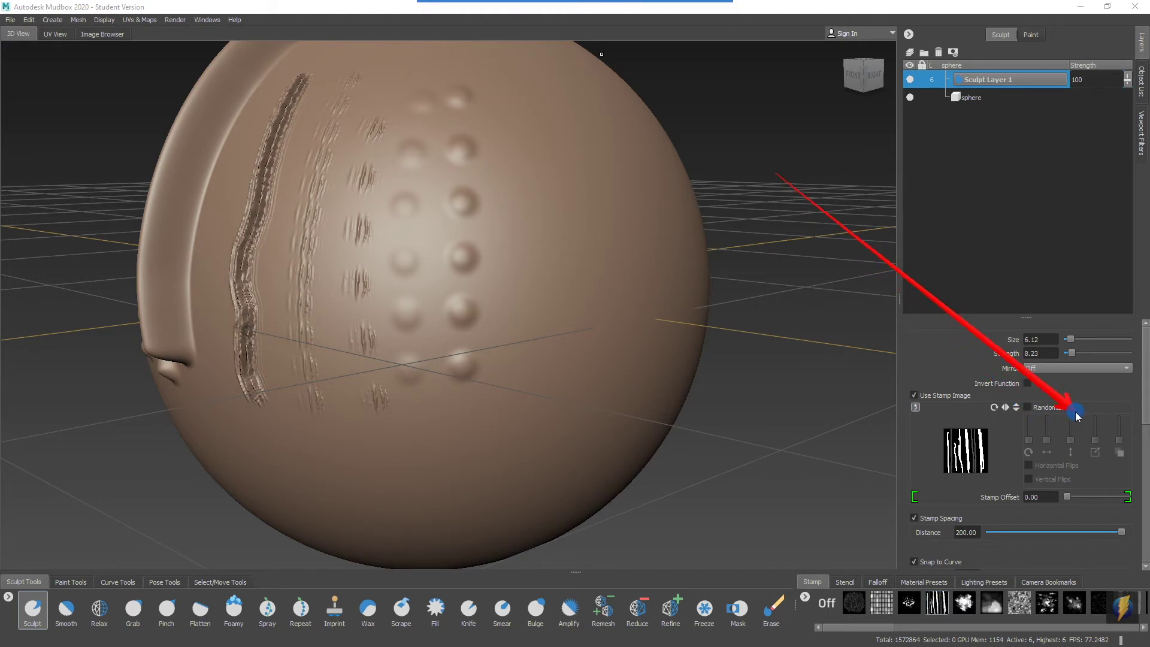
Step: Enable Randomize and stamp two columns of randomized striped marks (five and four)
{"action": "left_click", "coordinate": [1027, 407]}
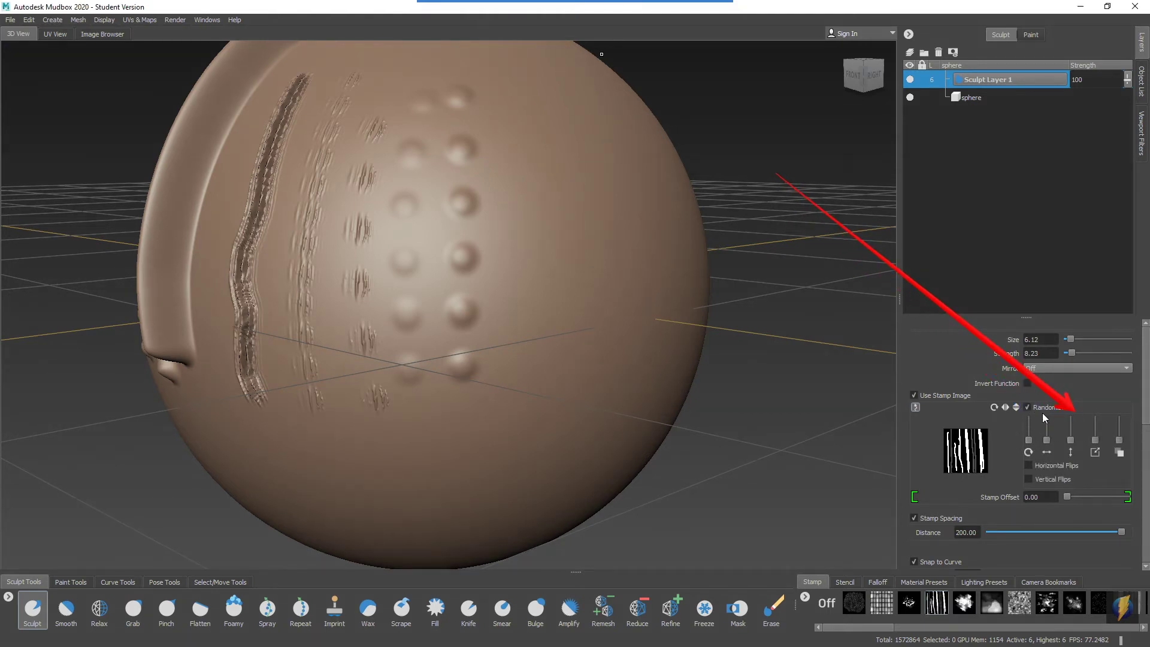
{"action": "left_click_drag", "start_coordinate": [590, 285], "coordinate": [635, 290], "text": "alt"}
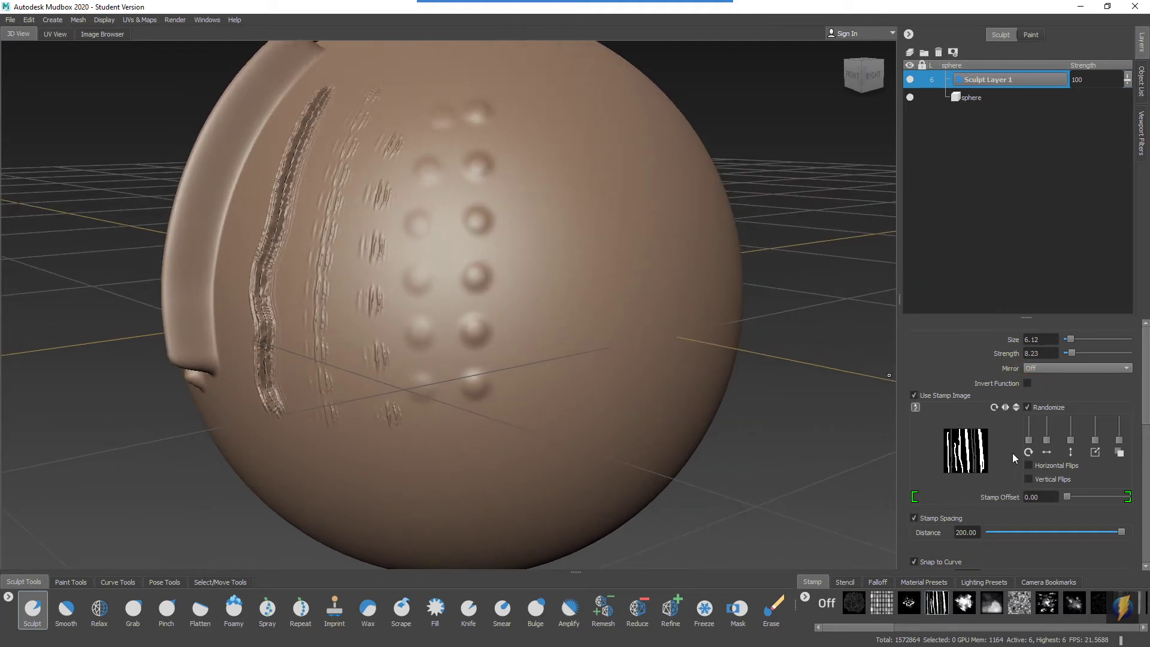
{"action": "mouse_move", "coordinate": [509, 149]}
{"action": "left_mouse_down"}
{"action": "mouse_move", "coordinate": [544, 458]}
{"action": "mouse_move", "coordinate": [568, 402]}
{"action": "mouse_move", "coordinate": [542, 366]}
{"action": "left_mouse_up"}
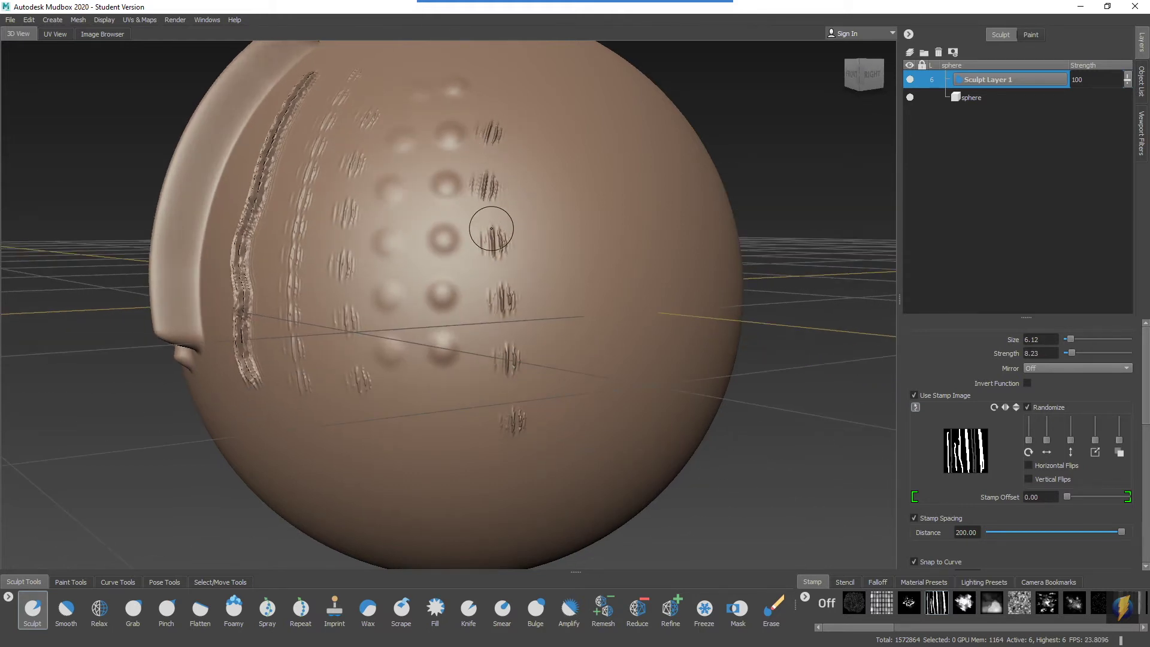
{"action": "left_click_drag", "start_coordinate": [533, 96], "coordinate": [559, 442]}
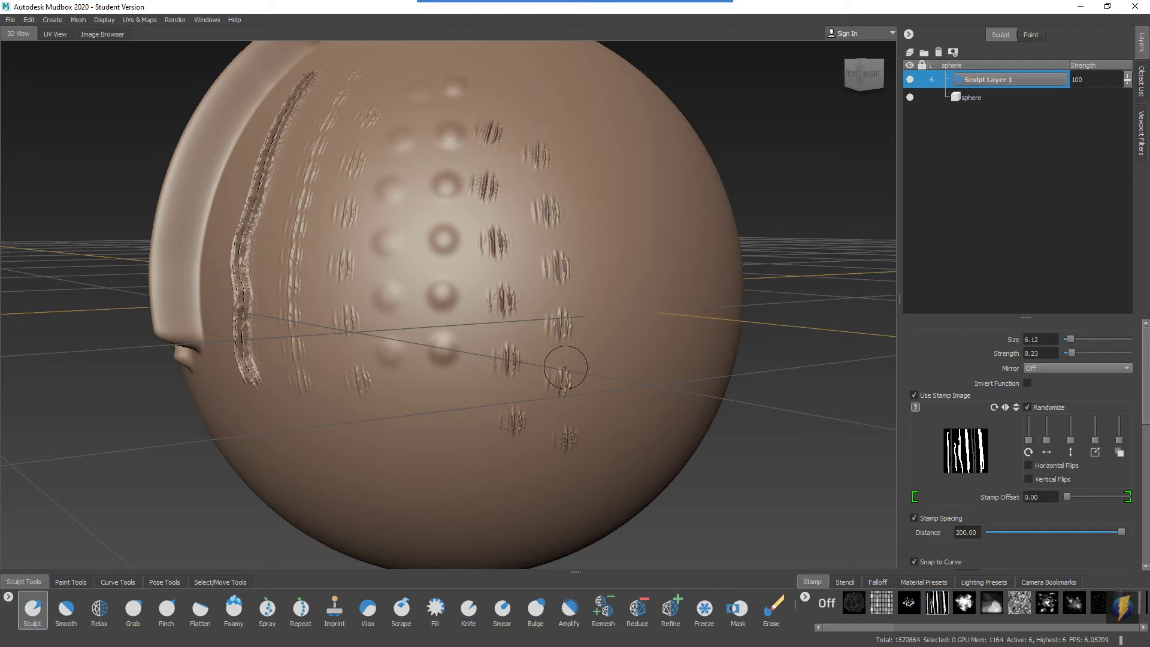
{"action": "left_click_drag", "start_coordinate": [565, 367], "coordinate": [534, 359], "text": "alt"}
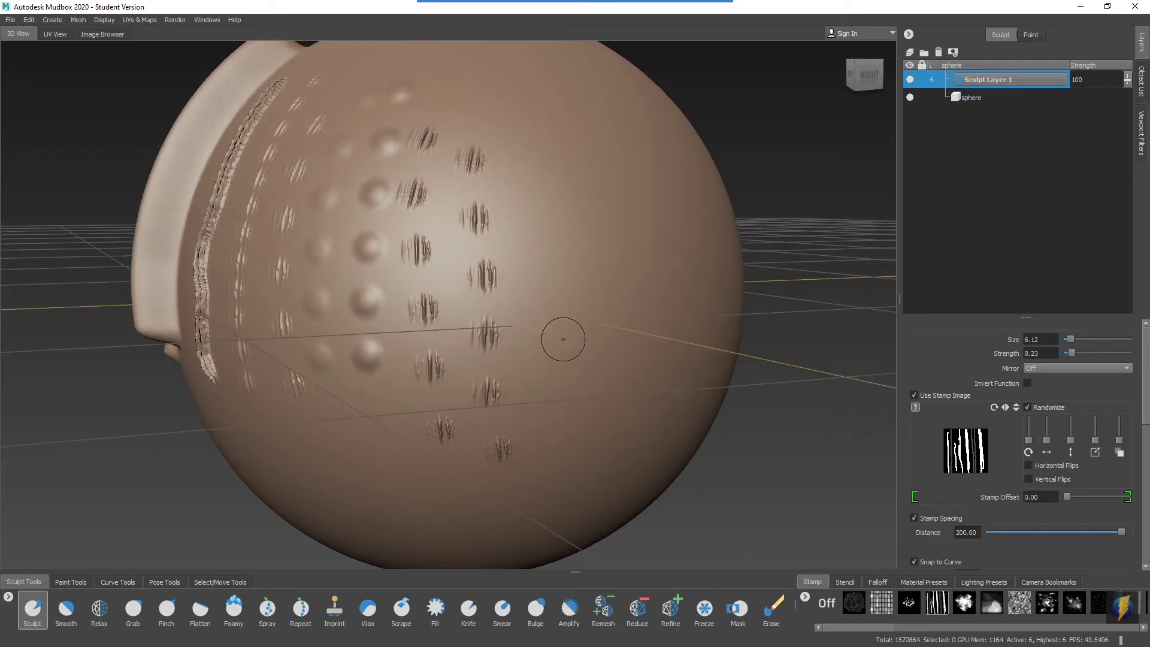
Step: Max out random rotation, stamp a column of rotated marks, then reset rotation to zero
{"action": "mouse_move", "coordinate": [680, 16]}
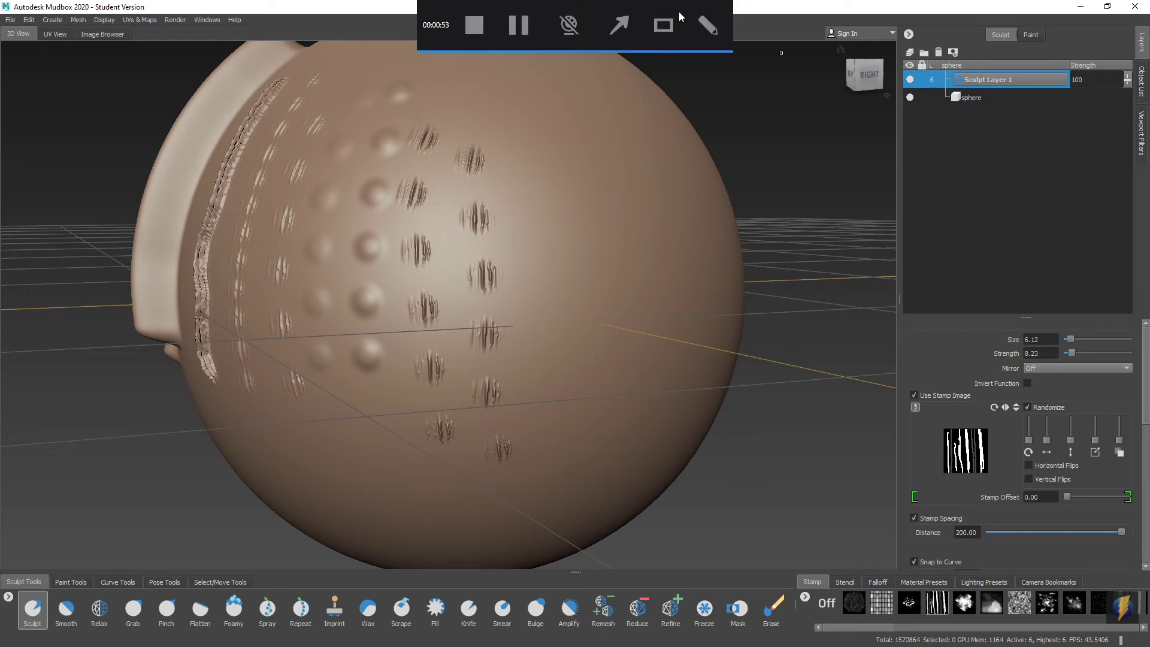
{"action": "left_click", "coordinate": [625, 24]}
{"action": "left_click_drag", "start_coordinate": [859, 270], "coordinate": [1026, 441]}
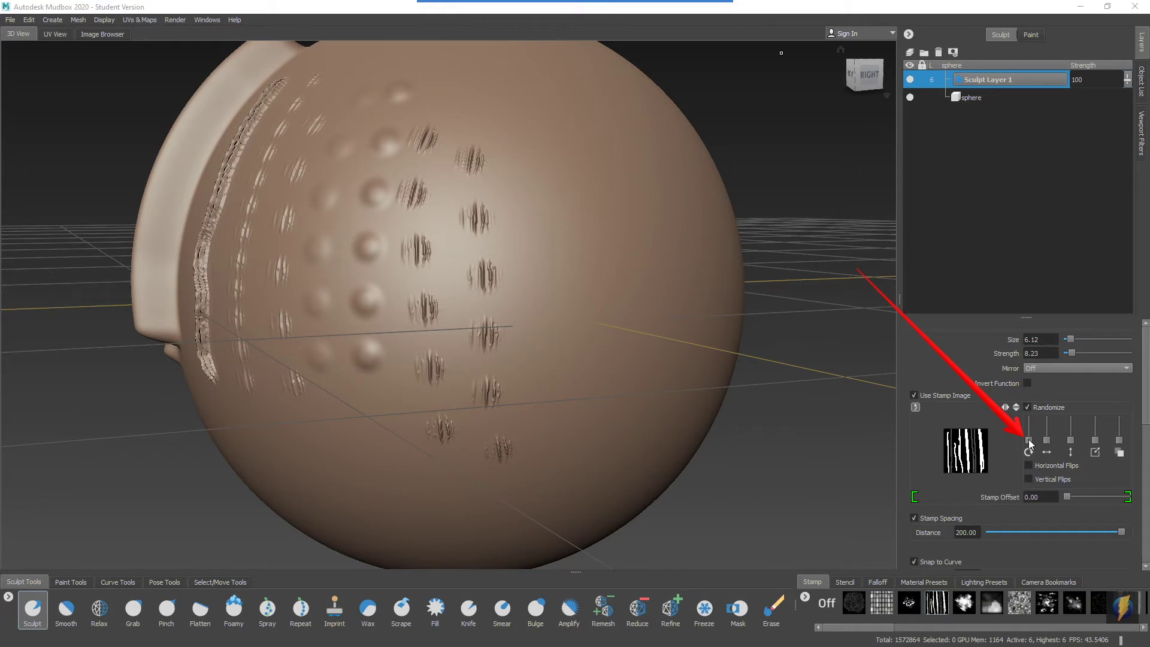
{"action": "left_click", "coordinate": [1028, 442]}
{"action": "left_click", "coordinate": [1027, 408]}
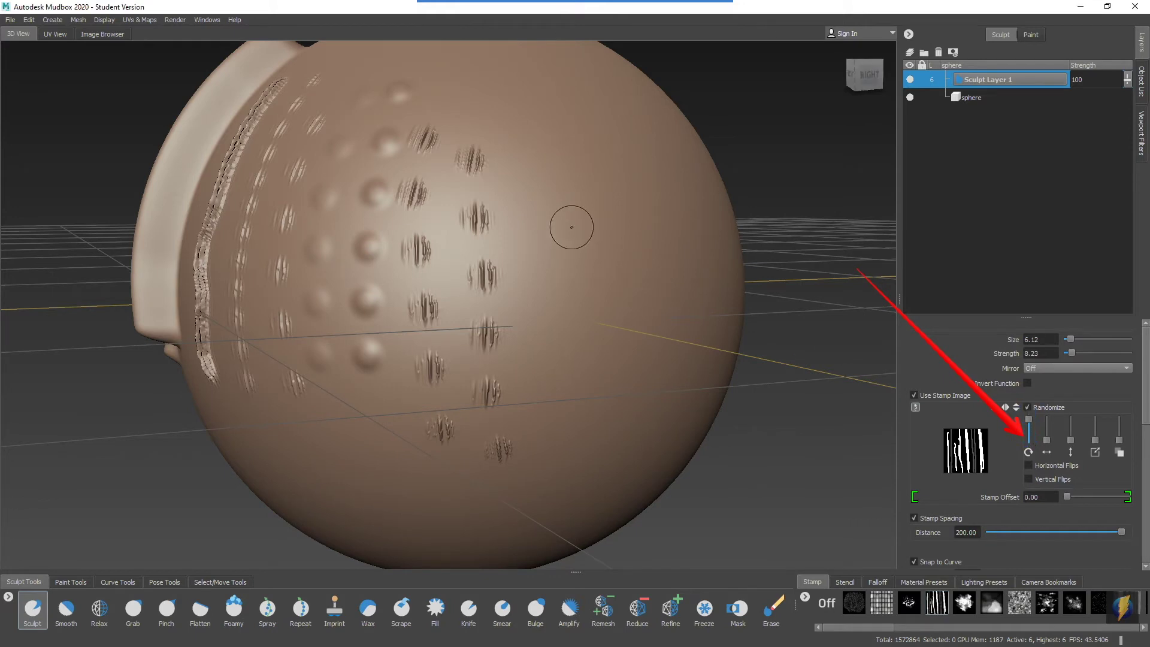
{"action": "mouse_move", "coordinate": [539, 120]}
{"action": "left_mouse_down"}
{"action": "mouse_move", "coordinate": [526, 115]}
{"action": "mouse_move", "coordinate": [523, 173]}
{"action": "mouse_move", "coordinate": [532, 404]}
{"action": "left_mouse_up"}
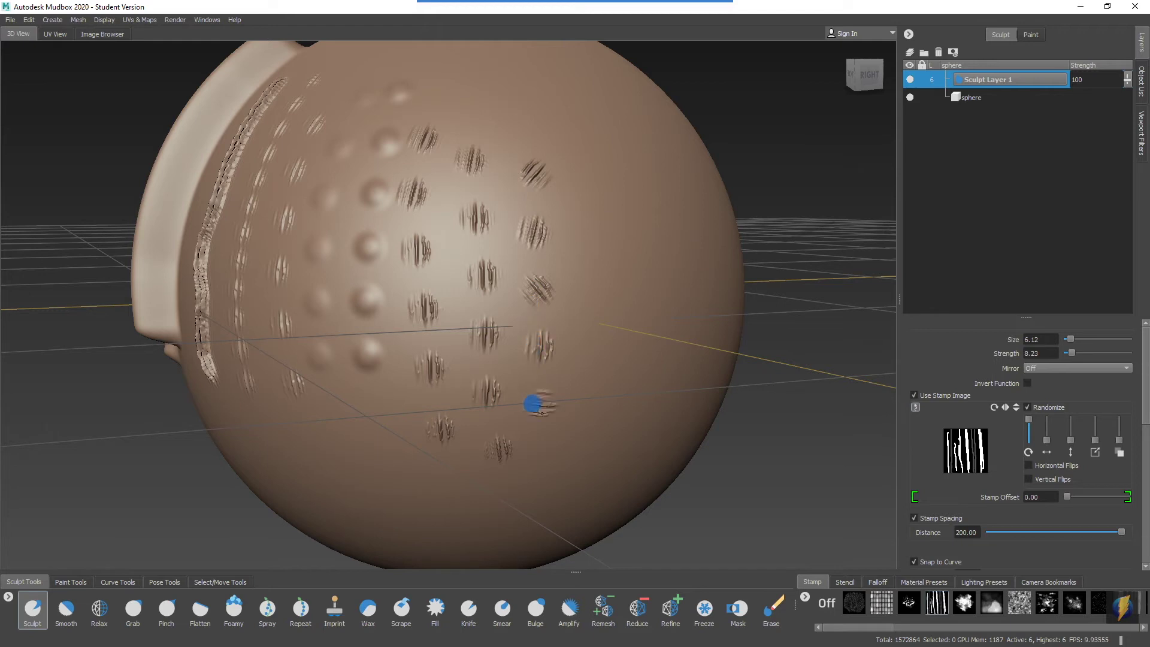
{"action": "left_click_drag", "start_coordinate": [541, 462], "coordinate": [542, 463]}
{"action": "mouse_move", "coordinate": [547, 218]}
{"action": "left_mouse_down", "text": "alt"}
{"action": "mouse_move", "coordinate": [588, 256]}
{"action": "mouse_move", "coordinate": [570, 257]}
{"action": "left_mouse_up", "text": "alt"}
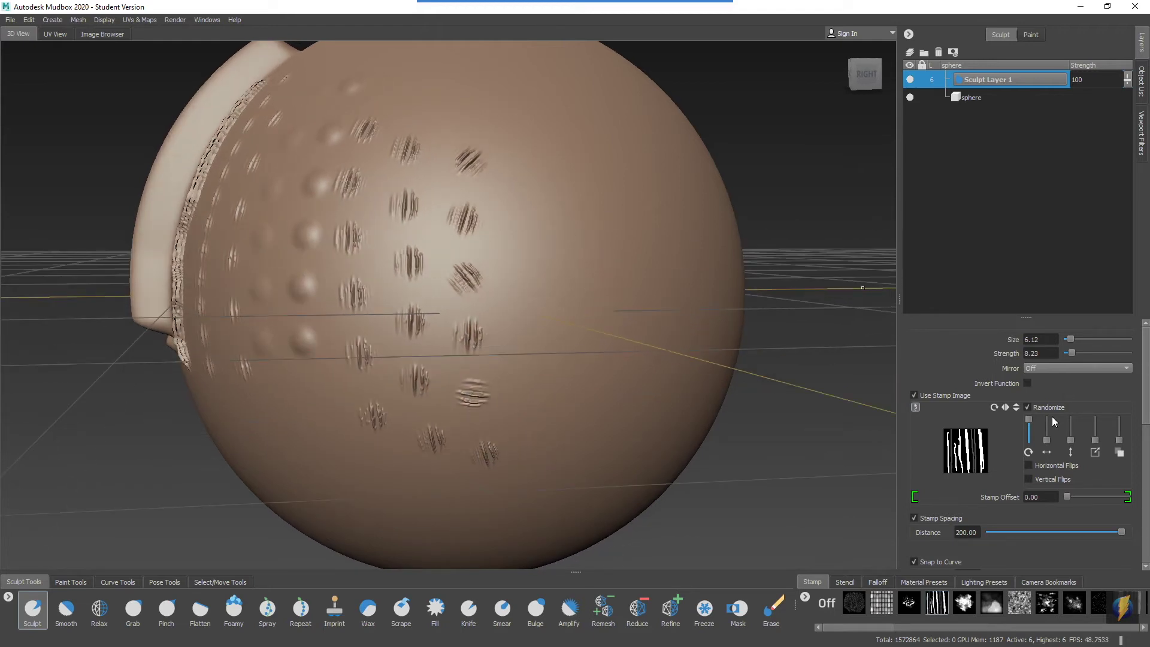
{"action": "left_click_drag", "start_coordinate": [1029, 421], "coordinate": [1038, 457]}
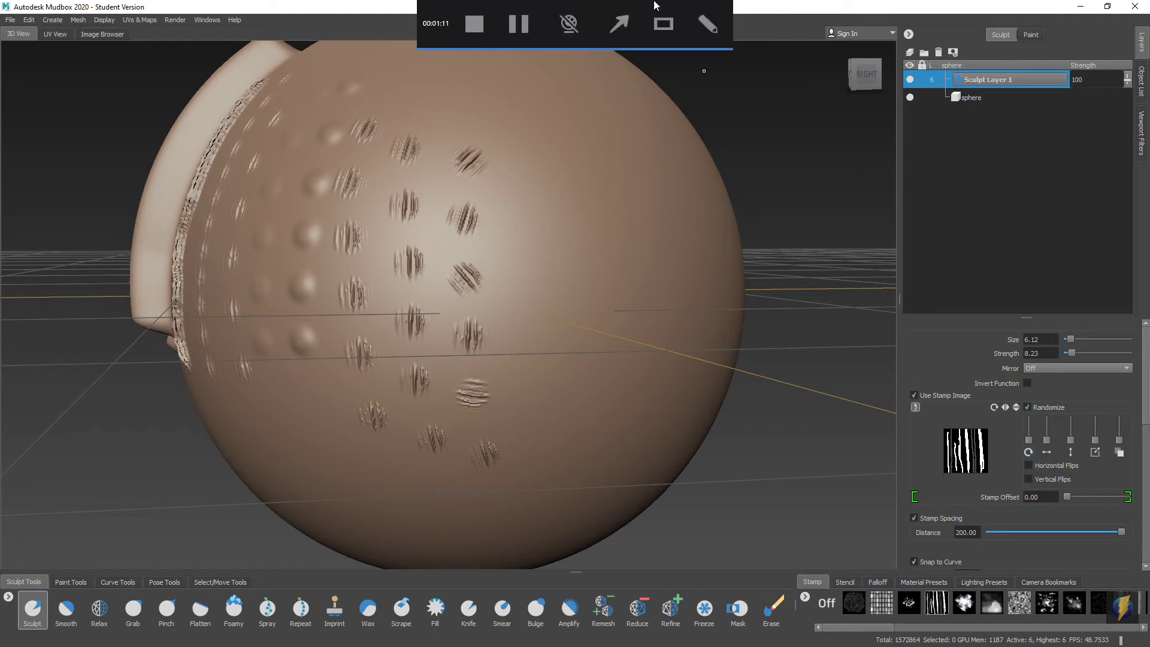
Step: Raise the horizontal randomness slider and stamp a column of four marks on the upper right
{"action": "left_click", "coordinate": [619, 22]}
{"action": "left_click_drag", "start_coordinate": [811, 252], "coordinate": [1045, 442]}
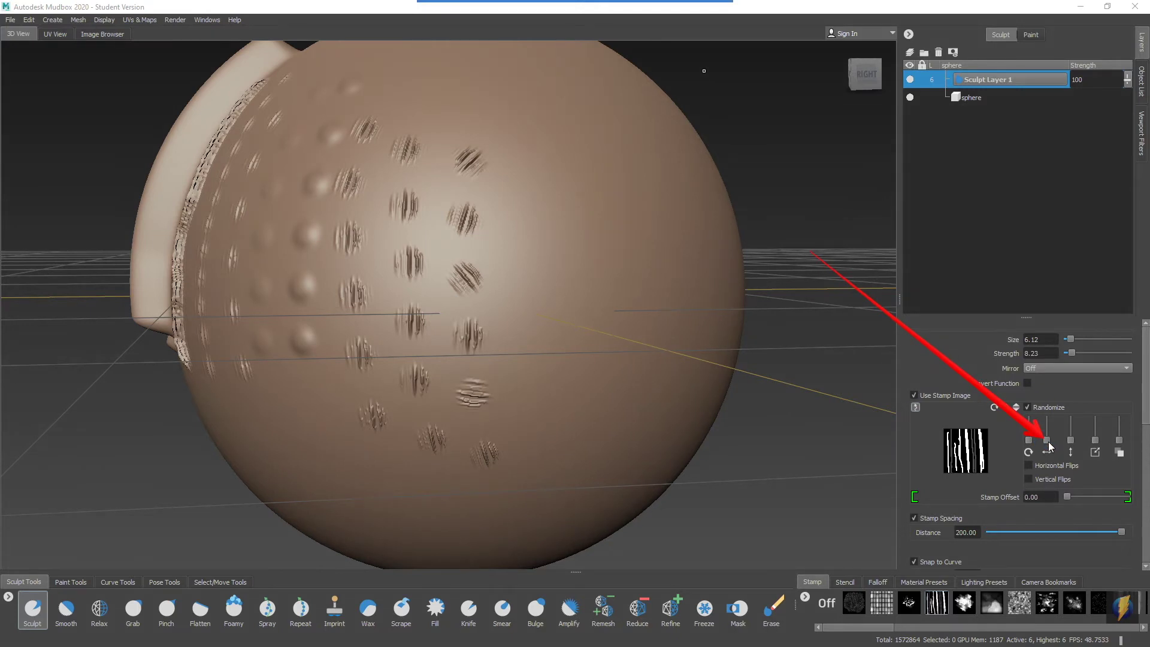
{"action": "left_click_drag", "start_coordinate": [1048, 445], "coordinate": [1050, 439]}
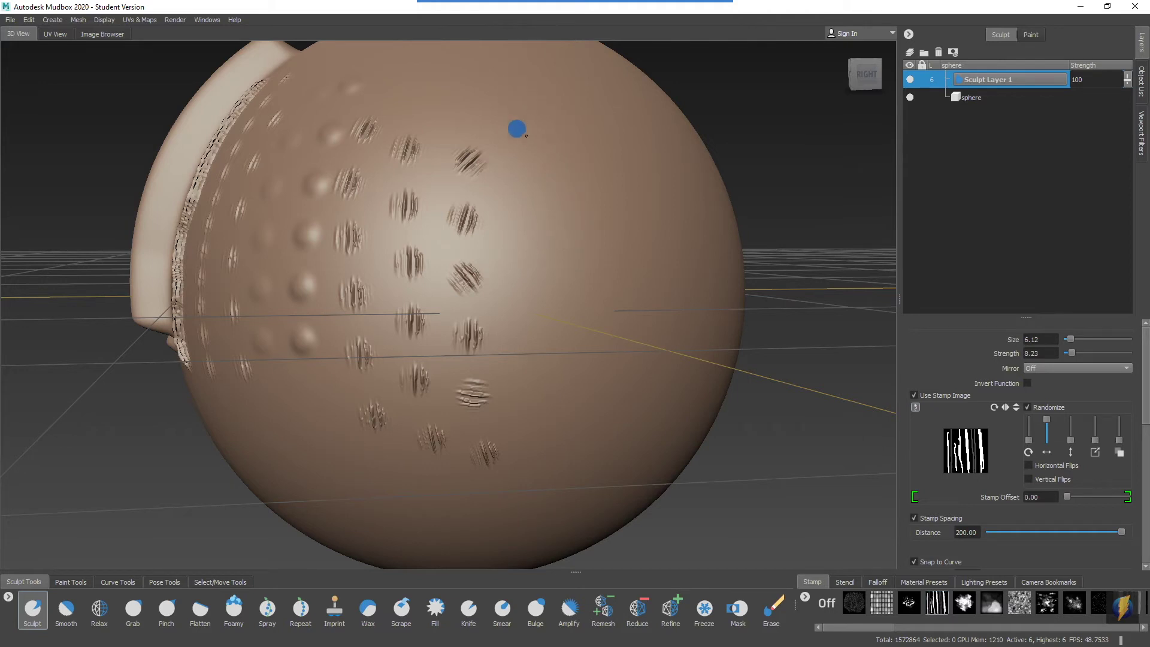
{"action": "left_click_drag", "start_coordinate": [527, 136], "coordinate": [550, 388]}
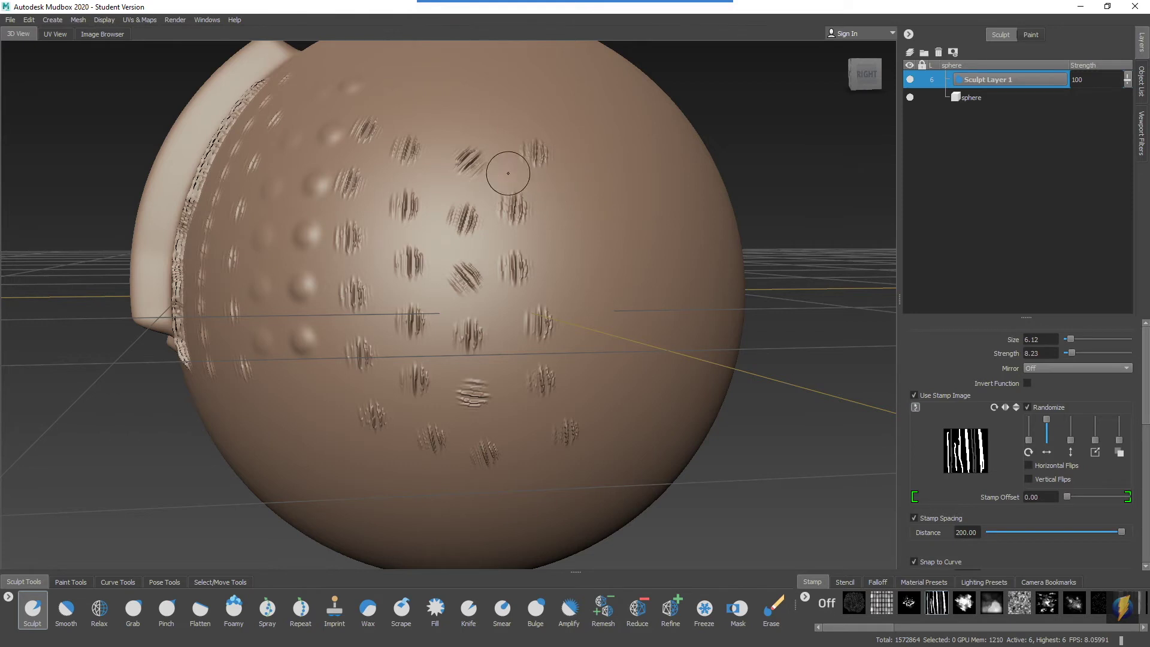
Step: Orbit to the sphere's right side and stamp a short column of three randomized marks
{"action": "left_click_drag", "start_coordinate": [606, 208], "coordinate": [580, 192], "text": "alt"}
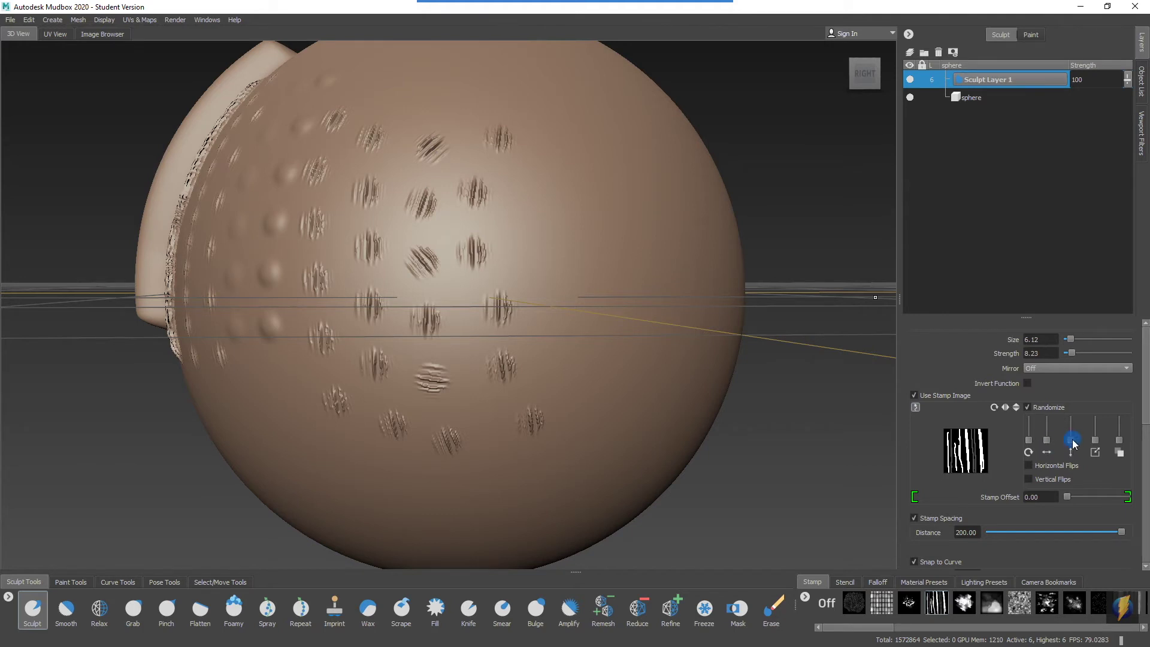
{"action": "left_click_drag", "start_coordinate": [632, 355], "coordinate": [588, 285], "text": "alt"}
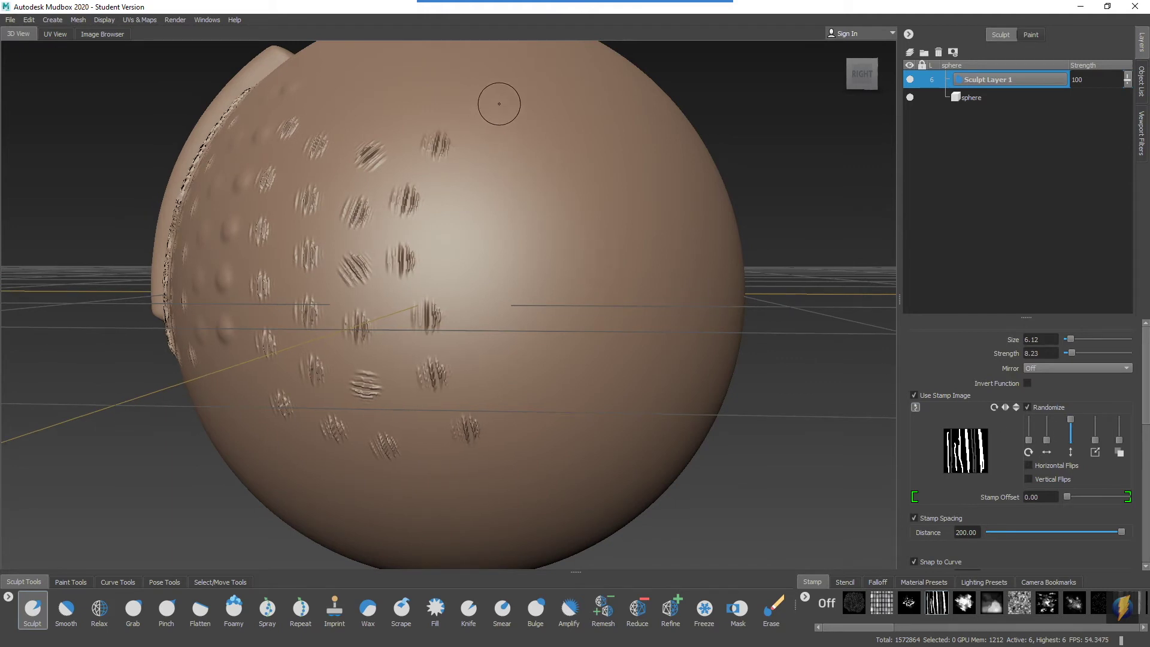
{"action": "mouse_move", "coordinate": [499, 107]}
{"action": "left_mouse_down"}
{"action": "mouse_move", "coordinate": [491, 333]}
{"action": "mouse_move", "coordinate": [524, 470]}
{"action": "left_mouse_up"}
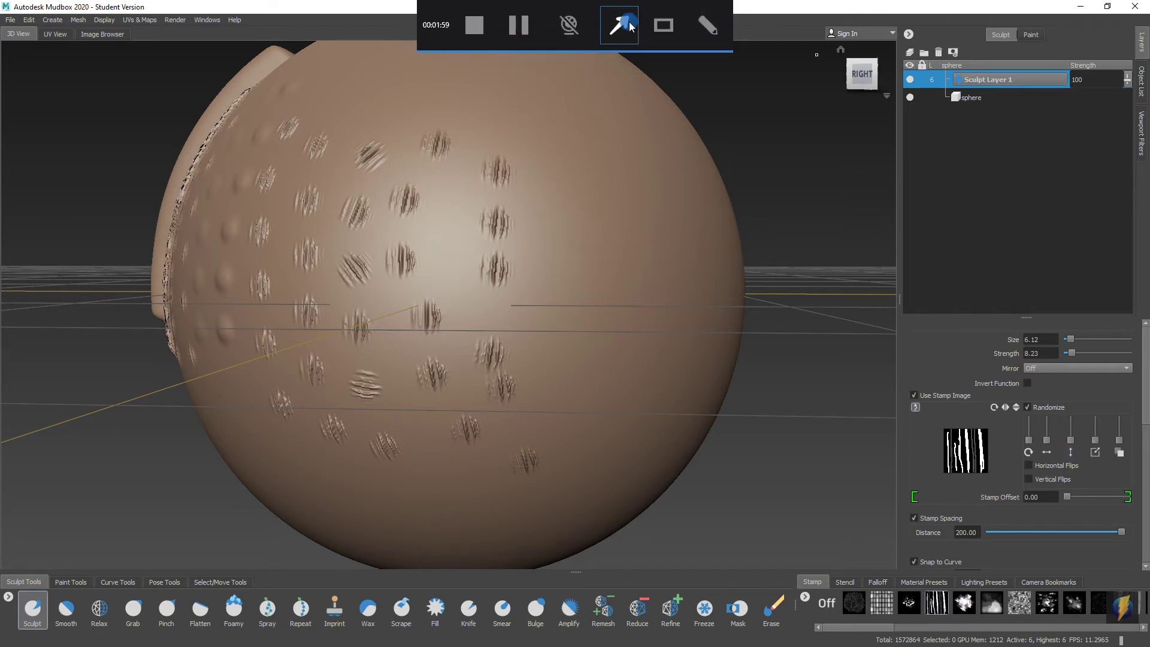
Step: Raise the fourth Randomize amount to full and stamp a column of four marks down the sphere
{"action": "mouse_move", "coordinate": [858, 306]}
{"action": "left_mouse_down"}
{"action": "mouse_move", "coordinate": [1067, 424]}
{"action": "mouse_move", "coordinate": [1096, 420]}
{"action": "left_mouse_up"}
{"action": "left_click_drag", "start_coordinate": [423, 289], "coordinate": [481, 177], "text": "alt"}
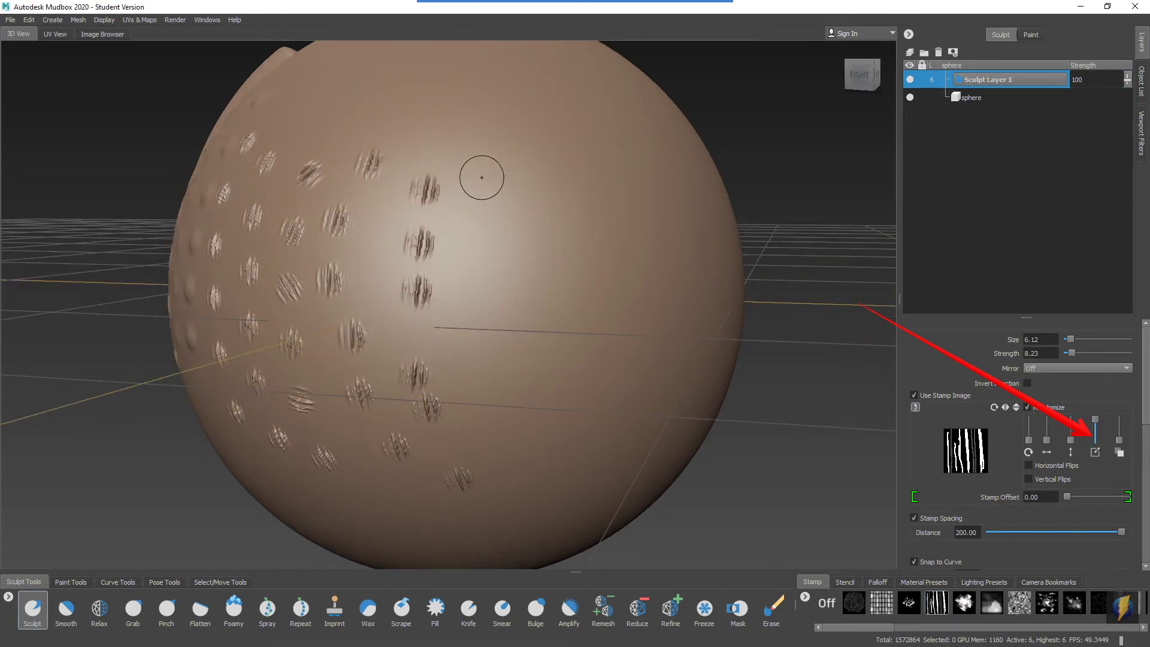
{"action": "left_click_drag", "start_coordinate": [467, 117], "coordinate": [494, 440]}
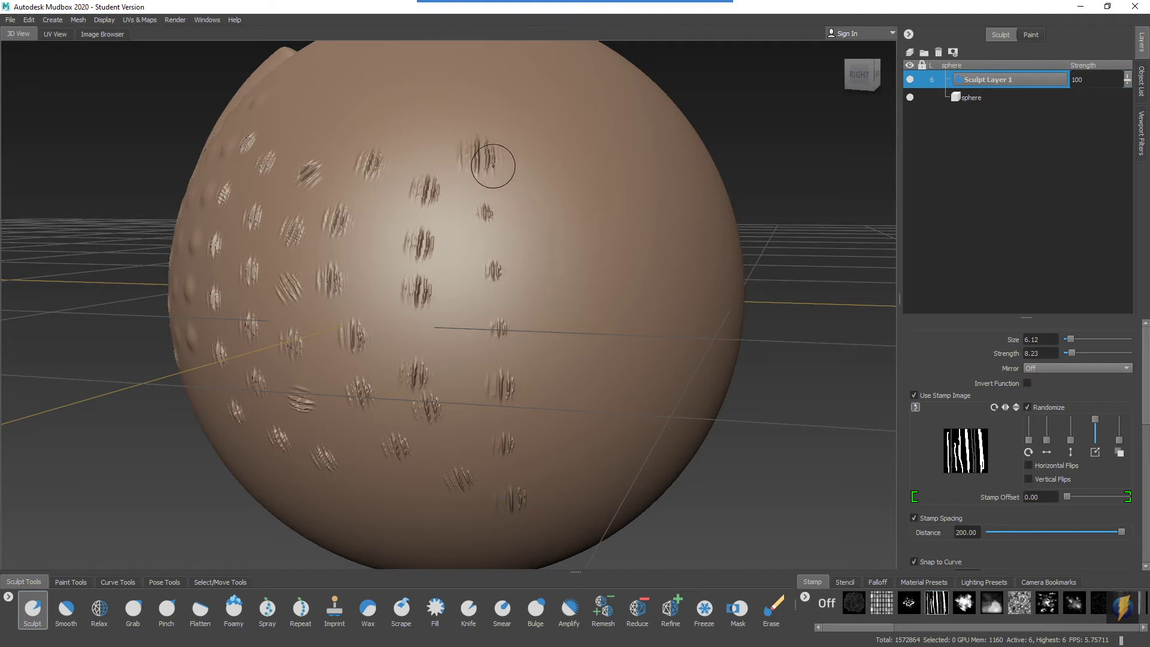
{"action": "left_click", "coordinate": [652, 284]}
{"action": "left_click_drag", "start_coordinate": [652, 285], "coordinate": [723, 282], "text": "alt"}
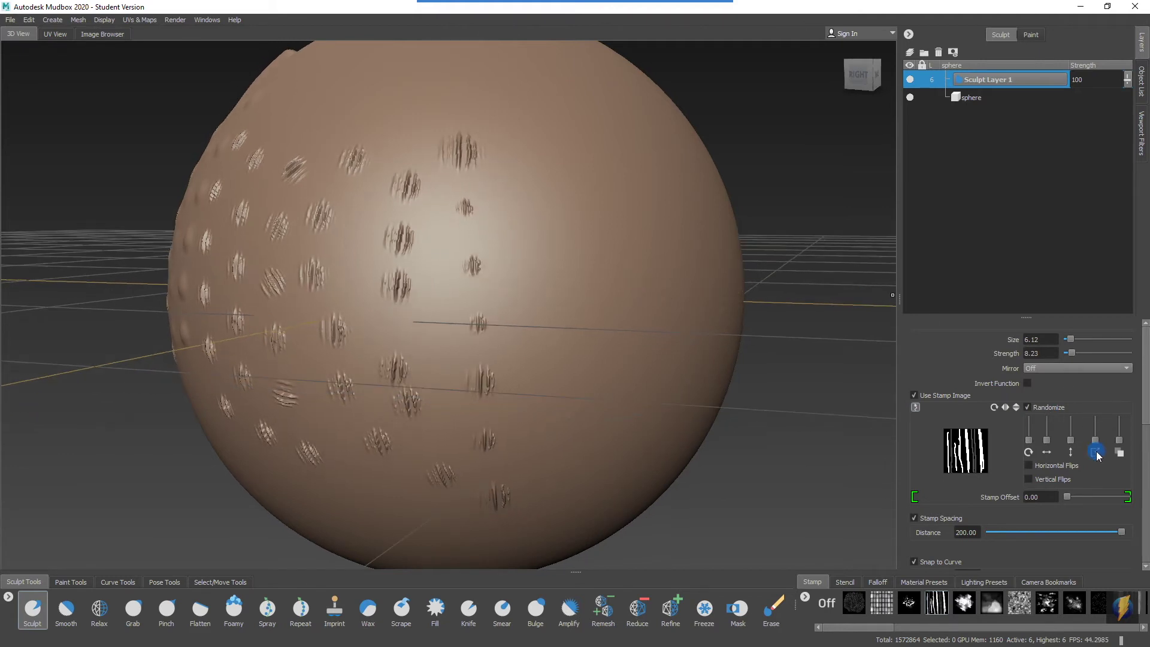
Step: Raise another Randomize amount and stamp a vertical column of stripe marks at strength 14.82
{"action": "left_click", "coordinate": [618, 23]}
{"action": "mouse_move", "coordinate": [797, 232]}
{"action": "left_mouse_down"}
{"action": "mouse_move", "coordinate": [1099, 430]}
{"action": "mouse_move", "coordinate": [1119, 397]}
{"action": "mouse_move", "coordinate": [1119, 419]}
{"action": "left_mouse_up"}
{"action": "mouse_move", "coordinate": [542, 283]}
{"action": "left_mouse_down", "text": "alt"}
{"action": "mouse_move", "coordinate": [557, 291]}
{"action": "mouse_move", "coordinate": [515, 265]}
{"action": "mouse_move", "coordinate": [544, 258]}
{"action": "left_mouse_up", "text": "alt"}
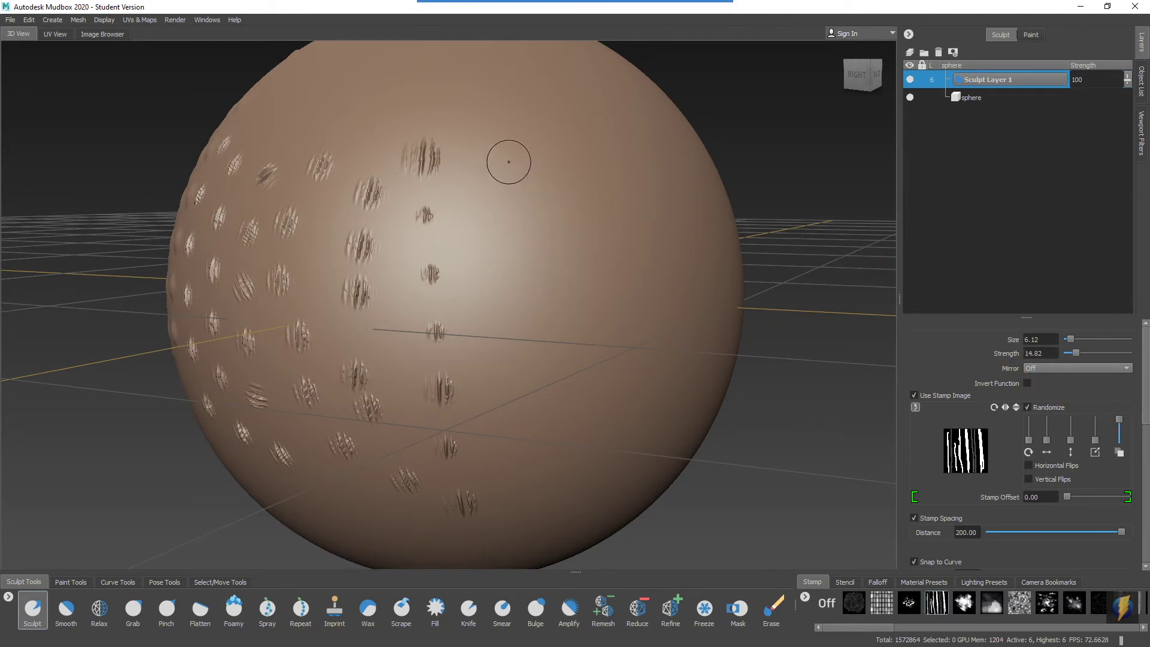
{"action": "left_click_drag", "start_coordinate": [481, 154], "coordinate": [510, 498]}
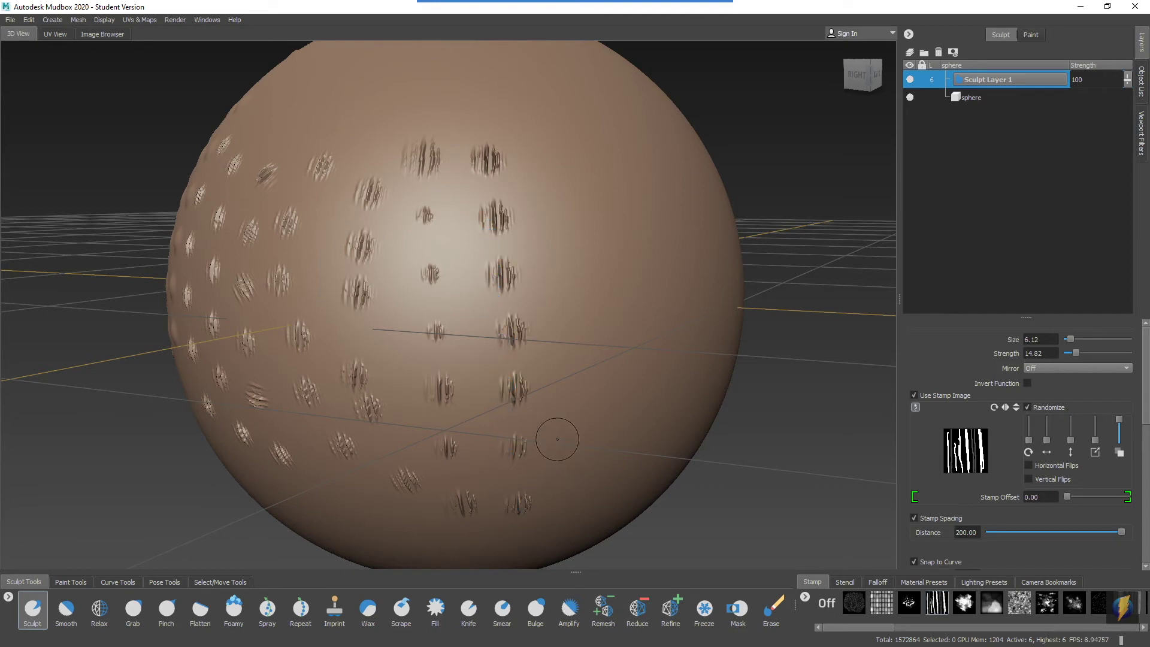
{"action": "mouse_move", "coordinate": [547, 442]}
{"action": "left_mouse_down", "text": "alt"}
{"action": "mouse_move", "coordinate": [541, 389]}
{"action": "mouse_move", "coordinate": [457, 375]}
{"action": "left_mouse_up", "text": "alt"}
{"action": "right_click_drag", "start_coordinate": [457, 375], "coordinate": [556, 305], "text": "alt"}
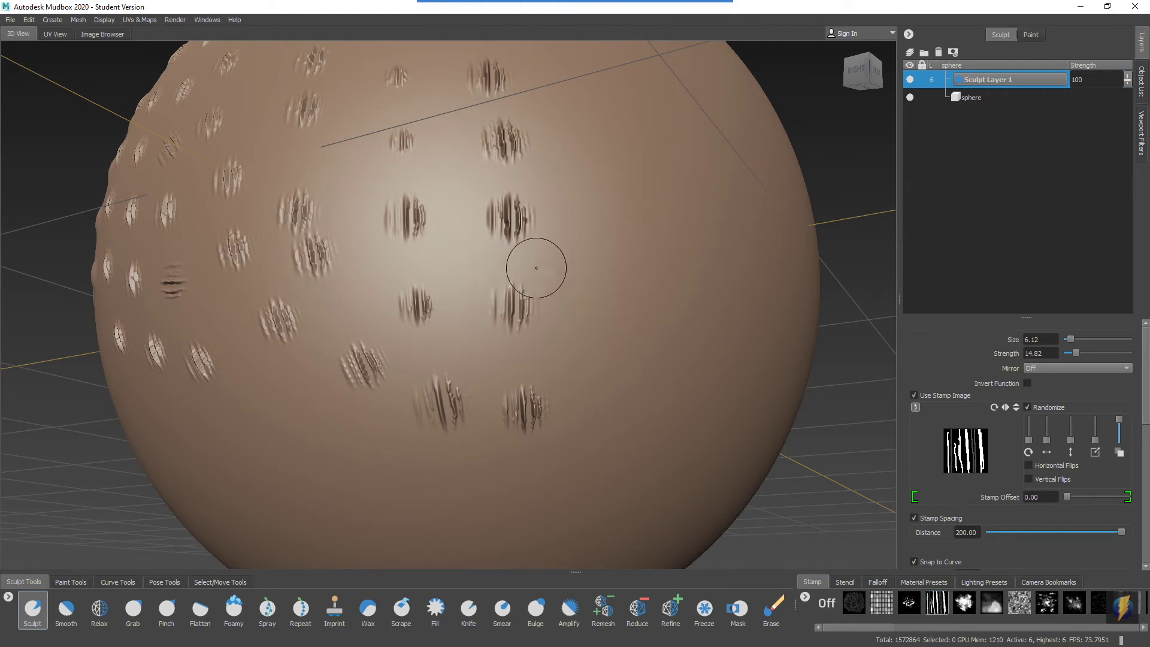
{"action": "left_click", "coordinate": [628, 236]}
{"action": "mouse_move", "coordinate": [628, 236]}
{"action": "left_mouse_down", "text": "alt"}
{"action": "mouse_move", "coordinate": [537, 243]}
{"action": "mouse_move", "coordinate": [521, 290]}
{"action": "left_mouse_up", "text": "alt"}
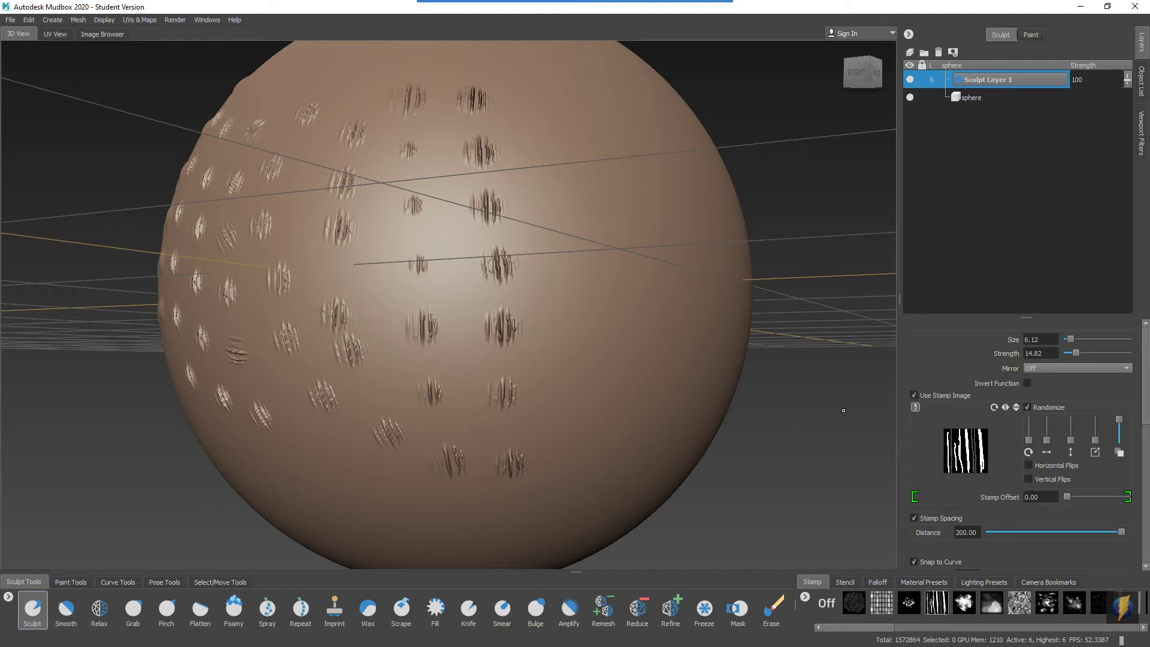
{"action": "left_click_drag", "start_coordinate": [843, 411], "coordinate": [679, 341], "text": "alt"}
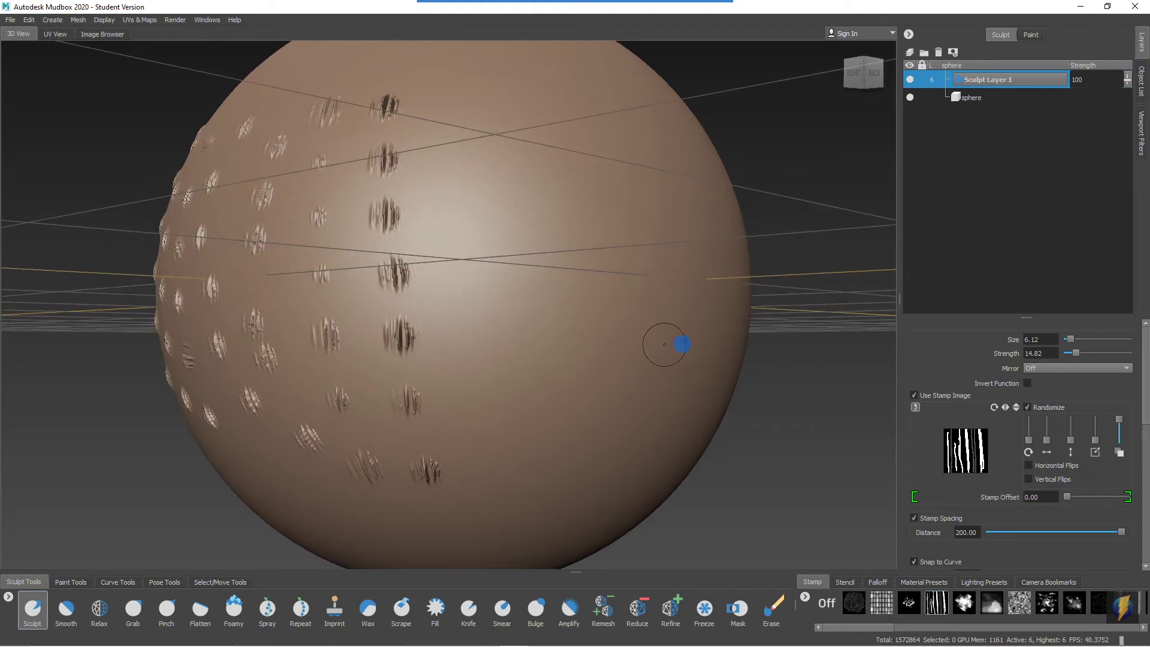
{"action": "mouse_move", "coordinate": [637, 24]}
{"action": "mouse_move", "coordinate": [725, 260]}
{"action": "left_mouse_down"}
{"action": "mouse_move", "coordinate": [892, 421]}
{"action": "mouse_move", "coordinate": [936, 443]}
{"action": "left_mouse_up"}
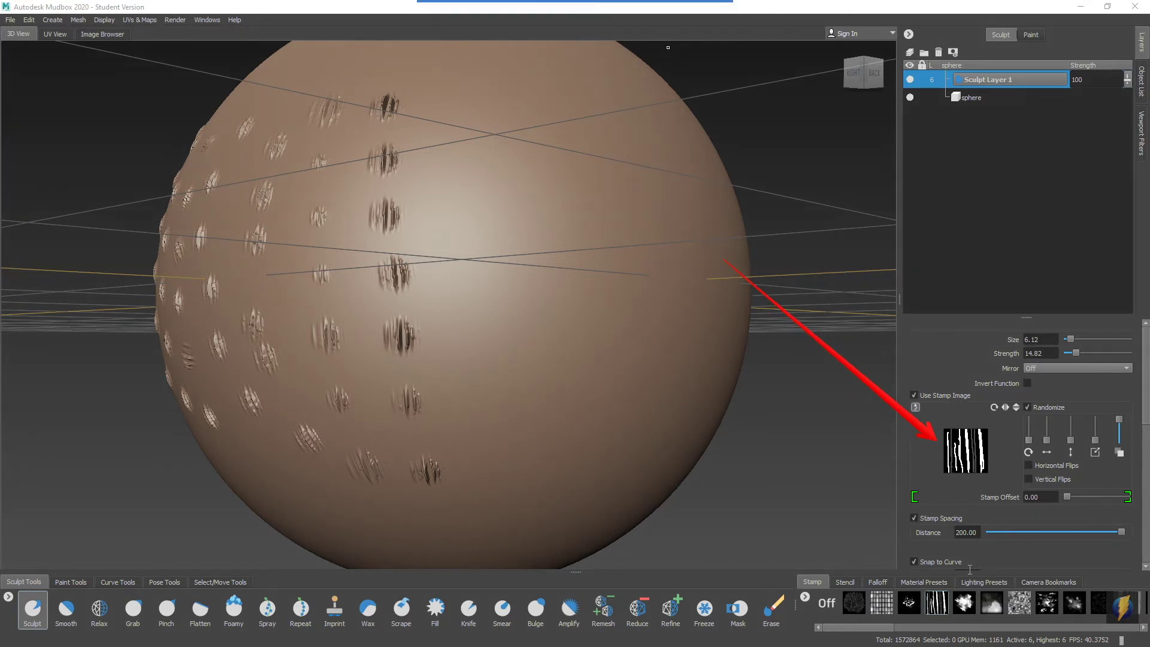
Step: Choose the noise texture as the stamp image and zoom out on the sphere
{"action": "left_click_drag", "start_coordinate": [867, 626], "coordinate": [1112, 636]}
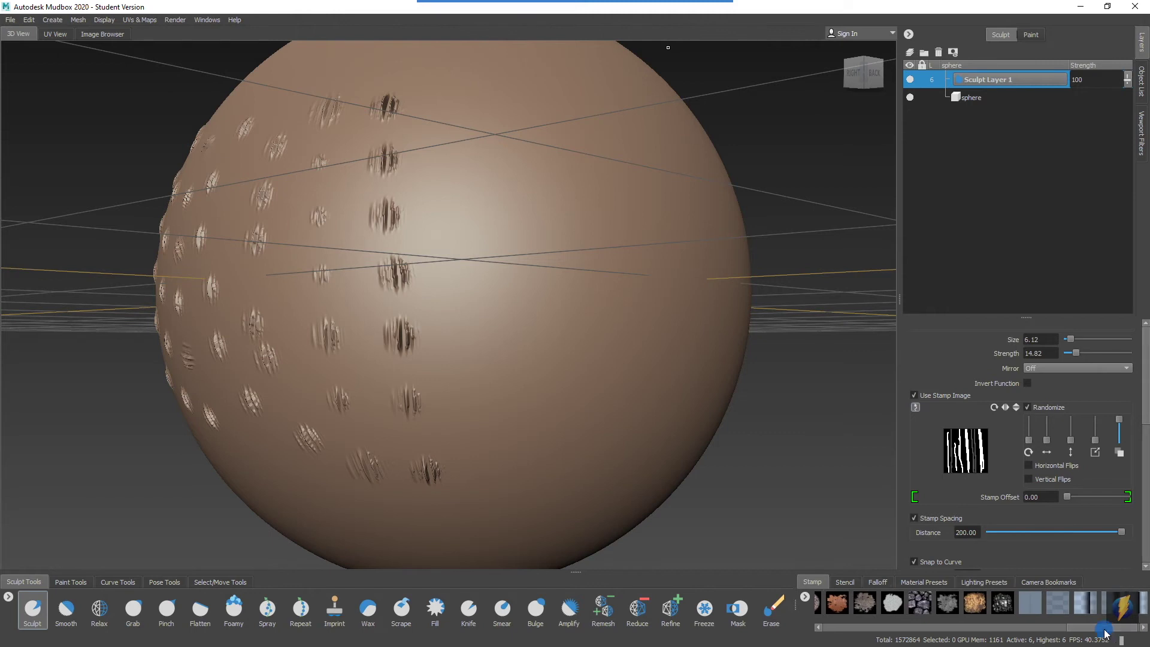
{"action": "left_click", "coordinate": [1002, 603]}
{"action": "scroll", "coordinate": [601, 404], "scroll_direction": "up", "scroll_amount": 2}
{"action": "scroll", "coordinate": [610, 412], "scroll_direction": "up", "scroll_amount": 1}
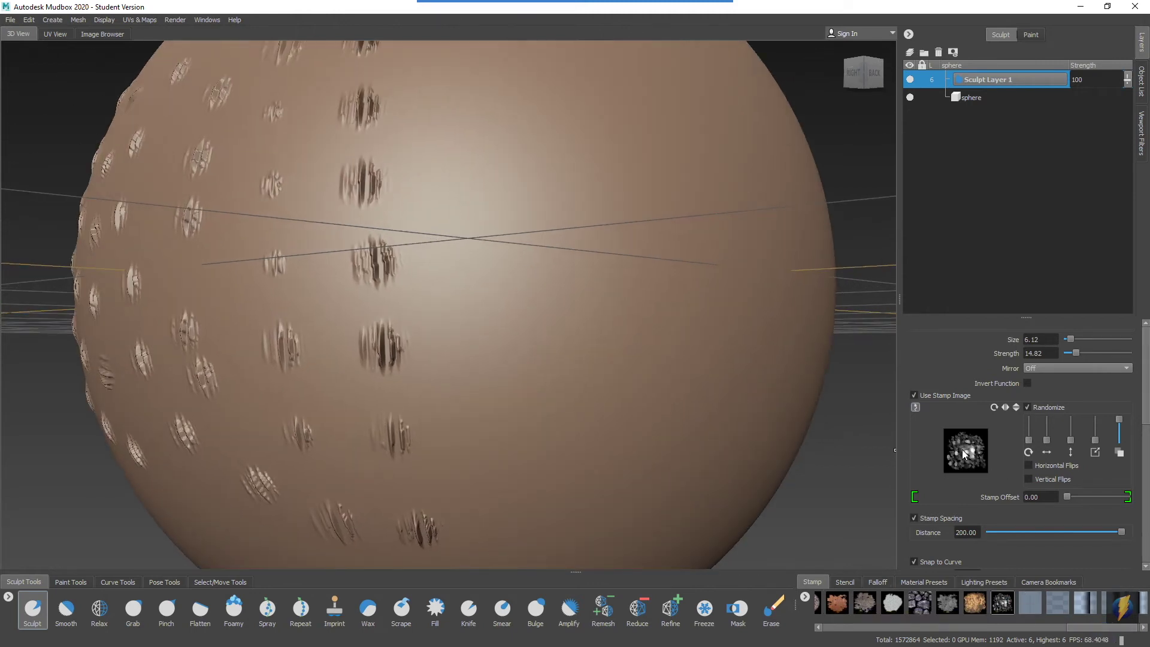
{"action": "left_click_drag", "start_coordinate": [724, 385], "coordinate": [531, 359], "text": "alt"}
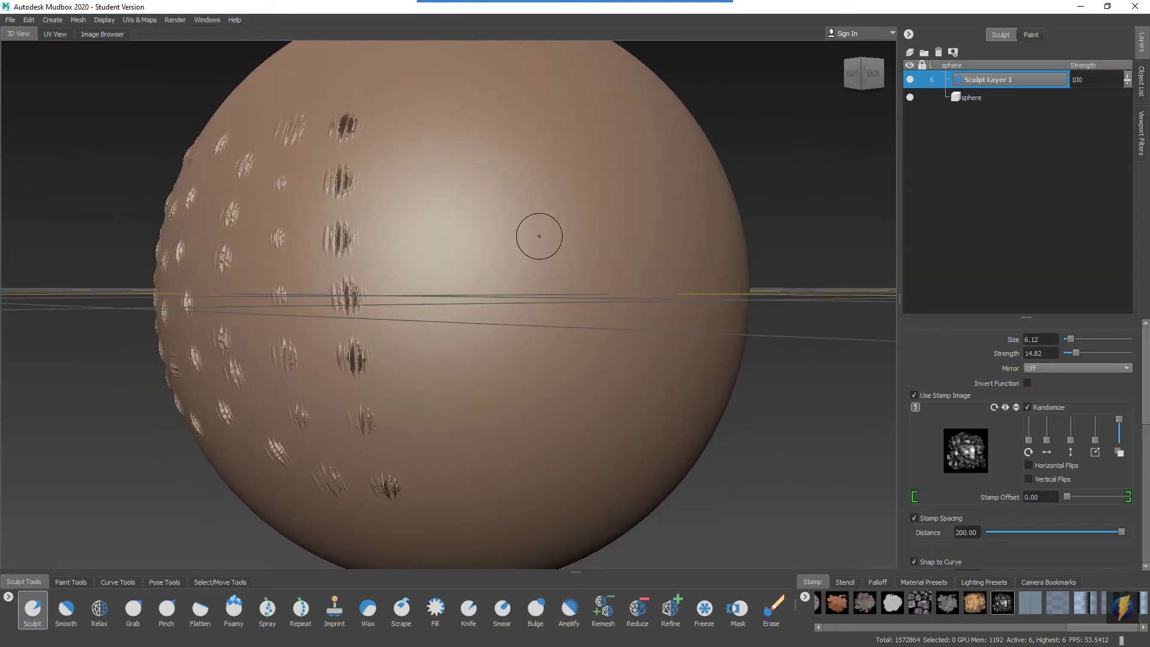
Step: Set brush size to 8.85 and stamp seven rough noise imprints in two columns
{"action": "mouse_move", "coordinate": [482, 260]}
{"action": "left_mouse_down"}
{"action": "mouse_move", "coordinate": [469, 257]}
{"action": "mouse_move", "coordinate": [448, 175]}
{"action": "left_mouse_up"}
{"action": "mouse_move", "coordinate": [460, 225]}
{"action": "left_mouse_down"}
{"action": "mouse_move", "coordinate": [442, 293]}
{"action": "mouse_move", "coordinate": [451, 354]}
{"action": "mouse_move", "coordinate": [471, 367]}
{"action": "left_mouse_up"}
{"action": "mouse_move", "coordinate": [510, 329]}
{"action": "left_mouse_down"}
{"action": "mouse_move", "coordinate": [516, 269]}
{"action": "mouse_move", "coordinate": [544, 222]}
{"action": "mouse_move", "coordinate": [544, 184]}
{"action": "mouse_move", "coordinate": [460, 158]}
{"action": "left_mouse_up"}
{"action": "scroll", "coordinate": [511, 273], "scroll_direction": "up", "scroll_amount": 2}
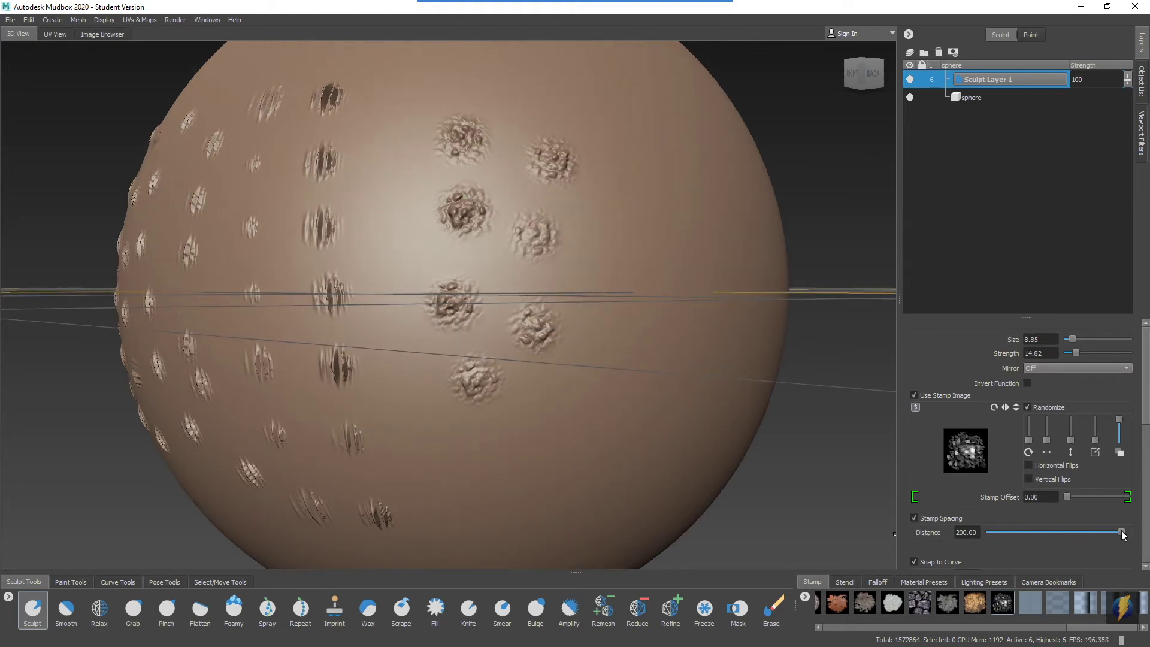
Step: Lower stamp spacing to 35, tweak Randomize amounts, and brush dense noise bands across the sphere's front
{"action": "left_click_drag", "start_coordinate": [1121, 533], "coordinate": [1035, 539]}
{"action": "mouse_move", "coordinate": [596, 321]}
{"action": "left_mouse_down", "text": "alt"}
{"action": "mouse_move", "coordinate": [559, 226]}
{"action": "mouse_move", "coordinate": [503, 307]}
{"action": "mouse_move", "coordinate": [541, 326]}
{"action": "mouse_move", "coordinate": [588, 282]}
{"action": "mouse_move", "coordinate": [580, 193]}
{"action": "mouse_move", "coordinate": [536, 175]}
{"action": "left_mouse_up", "text": "alt"}
{"action": "mouse_move", "coordinate": [1027, 433]}
{"action": "left_mouse_down"}
{"action": "mouse_move", "coordinate": [1047, 441]}
{"action": "mouse_move", "coordinate": [1046, 431]}
{"action": "mouse_move", "coordinate": [1119, 427]}
{"action": "left_mouse_up"}
{"action": "left_click_drag", "start_coordinate": [600, 314], "coordinate": [512, 274], "text": "alt"}
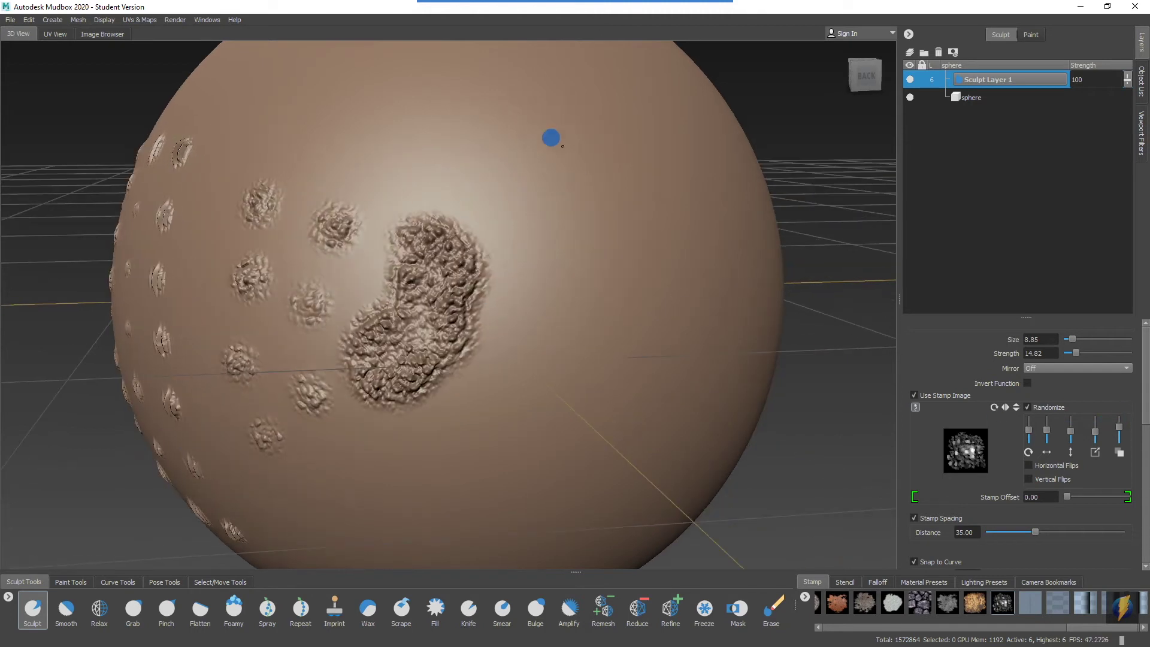
{"action": "mouse_move", "coordinate": [558, 151]}
{"action": "left_mouse_down"}
{"action": "mouse_move", "coordinate": [554, 187]}
{"action": "mouse_move", "coordinate": [576, 223]}
{"action": "mouse_move", "coordinate": [626, 224]}
{"action": "mouse_move", "coordinate": [638, 273]}
{"action": "mouse_move", "coordinate": [556, 279]}
{"action": "mouse_move", "coordinate": [525, 208]}
{"action": "mouse_move", "coordinate": [492, 190]}
{"action": "mouse_move", "coordinate": [492, 153]}
{"action": "mouse_move", "coordinate": [517, 131]}
{"action": "mouse_move", "coordinate": [511, 122]}
{"action": "mouse_move", "coordinate": [580, 121]}
{"action": "mouse_move", "coordinate": [601, 146]}
{"action": "mouse_move", "coordinate": [594, 179]}
{"action": "mouse_move", "coordinate": [664, 198]}
{"action": "left_mouse_up"}
{"action": "left_click_drag", "start_coordinate": [735, 266], "coordinate": [686, 273], "text": "alt"}
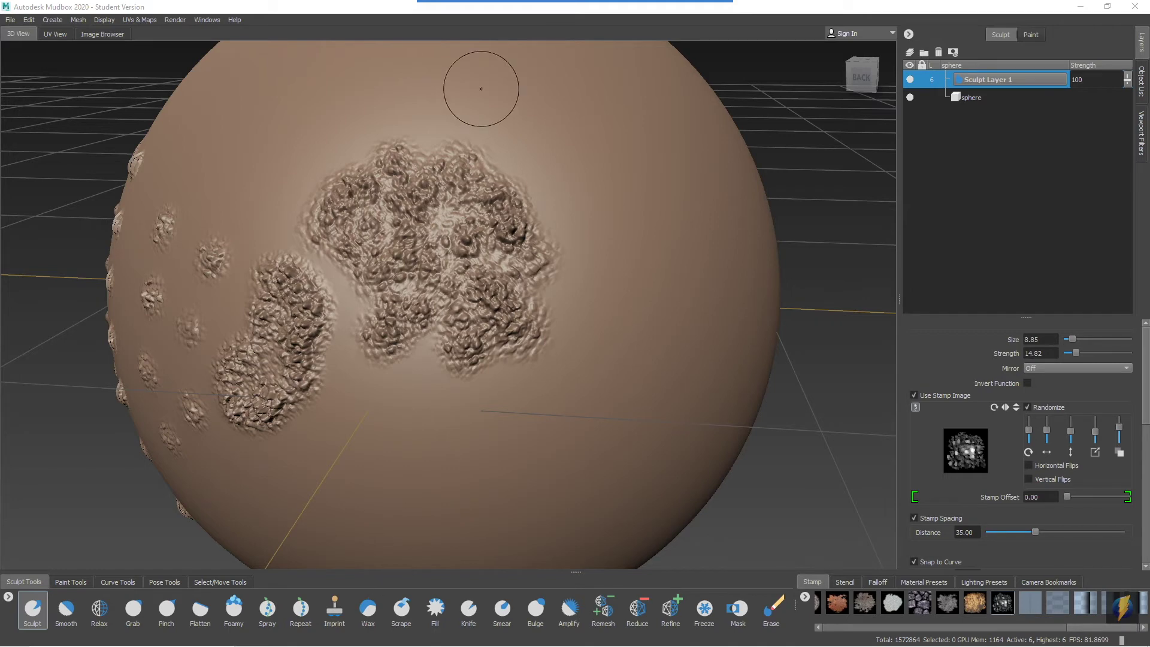
{"action": "mouse_move", "coordinate": [250, 331]}
{"action": "left_mouse_down"}
{"action": "mouse_move", "coordinate": [141, 389]}
{"action": "mouse_move", "coordinate": [77, 531]}
{"action": "mouse_move", "coordinate": [282, 577]}
{"action": "mouse_move", "coordinate": [525, 597]}
{"action": "mouse_move", "coordinate": [531, 545]}
{"action": "mouse_move", "coordinate": [798, 533]}
{"action": "mouse_move", "coordinate": [775, 602]}
{"action": "mouse_move", "coordinate": [659, 393]}
{"action": "mouse_move", "coordinate": [505, 393]}
{"action": "mouse_move", "coordinate": [459, 421]}
{"action": "mouse_move", "coordinate": [367, 561]}
{"action": "mouse_move", "coordinate": [379, 497]}
{"action": "left_mouse_up"}
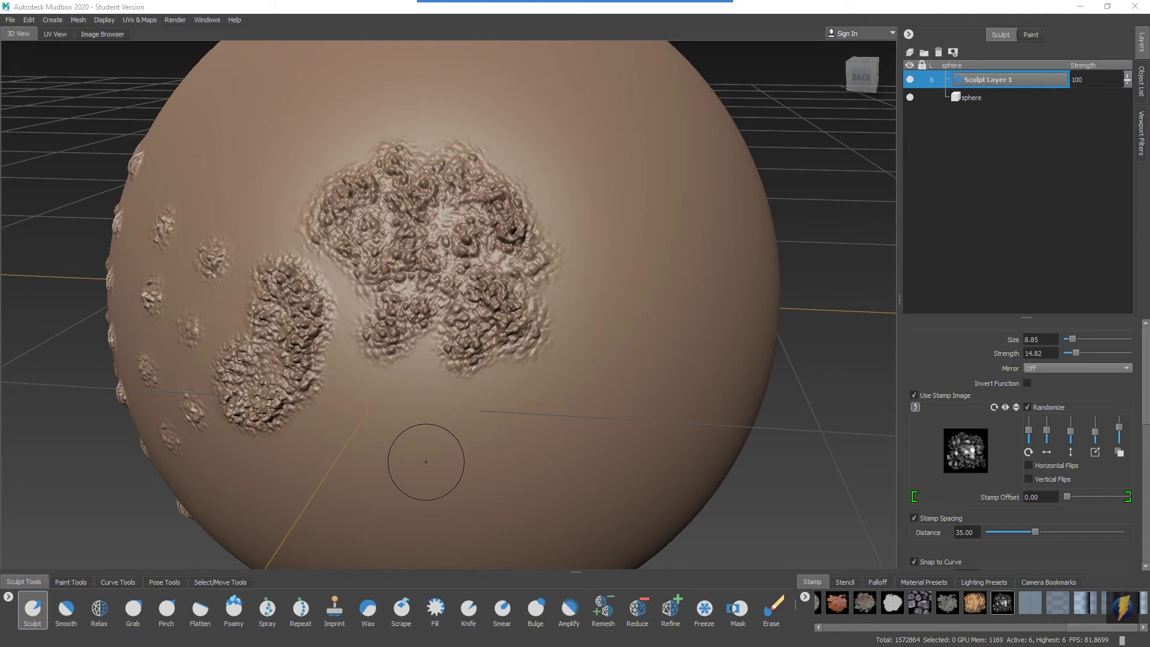
{"action": "mouse_move", "coordinate": [592, 6]}
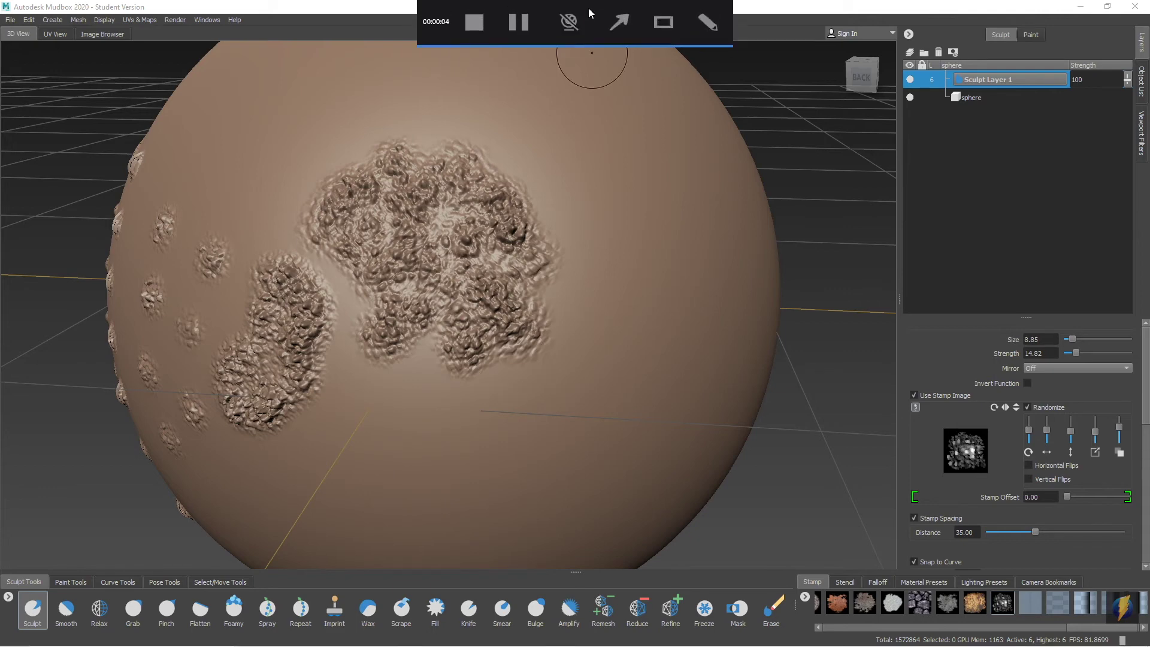
{"action": "left_click", "coordinate": [618, 25]}
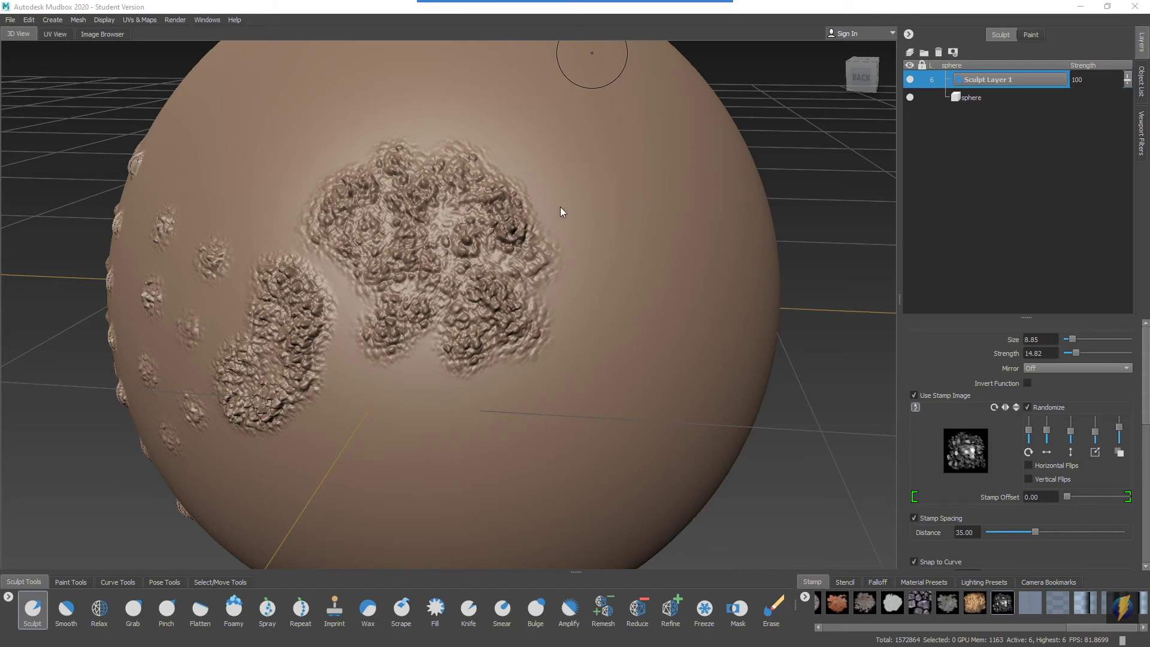
{"action": "mouse_move", "coordinate": [554, 281]}
{"action": "left_mouse_down"}
{"action": "mouse_move", "coordinate": [378, 398]}
{"action": "mouse_move", "coordinate": [277, 544]}
{"action": "mouse_move", "coordinate": [275, 591]}
{"action": "mouse_move", "coordinate": [328, 607]}
{"action": "mouse_move", "coordinate": [267, 608]}
{"action": "mouse_move", "coordinate": [298, 609]}
{"action": "left_mouse_up"}
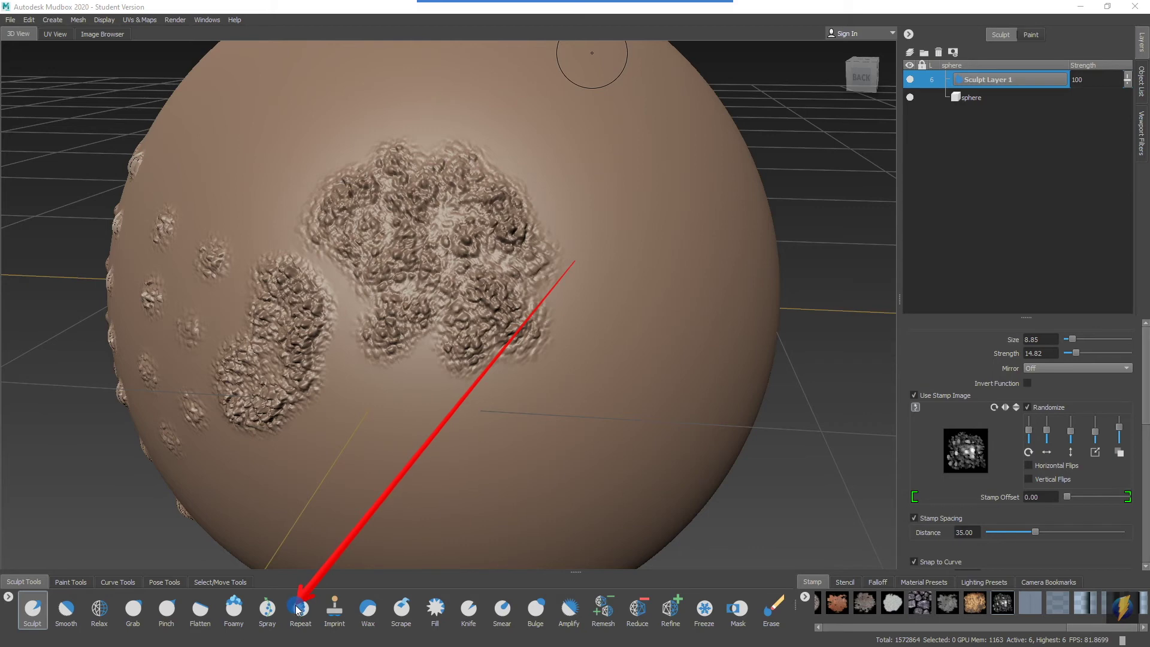
{"action": "mouse_move", "coordinate": [298, 607]}
{"action": "left_mouse_down"}
{"action": "mouse_move", "coordinate": [264, 523]}
{"action": "mouse_move", "coordinate": [52, 534]}
{"action": "mouse_move", "coordinate": [52, 595]}
{"action": "mouse_move", "coordinate": [309, 493]}
{"action": "mouse_move", "coordinate": [816, 416]}
{"action": "mouse_move", "coordinate": [986, 457]}
{"action": "mouse_move", "coordinate": [1052, 407]}
{"action": "mouse_move", "coordinate": [1045, 437]}
{"action": "mouse_move", "coordinate": [985, 441]}
{"action": "mouse_move", "coordinate": [1007, 438]}
{"action": "mouse_move", "coordinate": [943, 398]}
{"action": "left_mouse_up"}
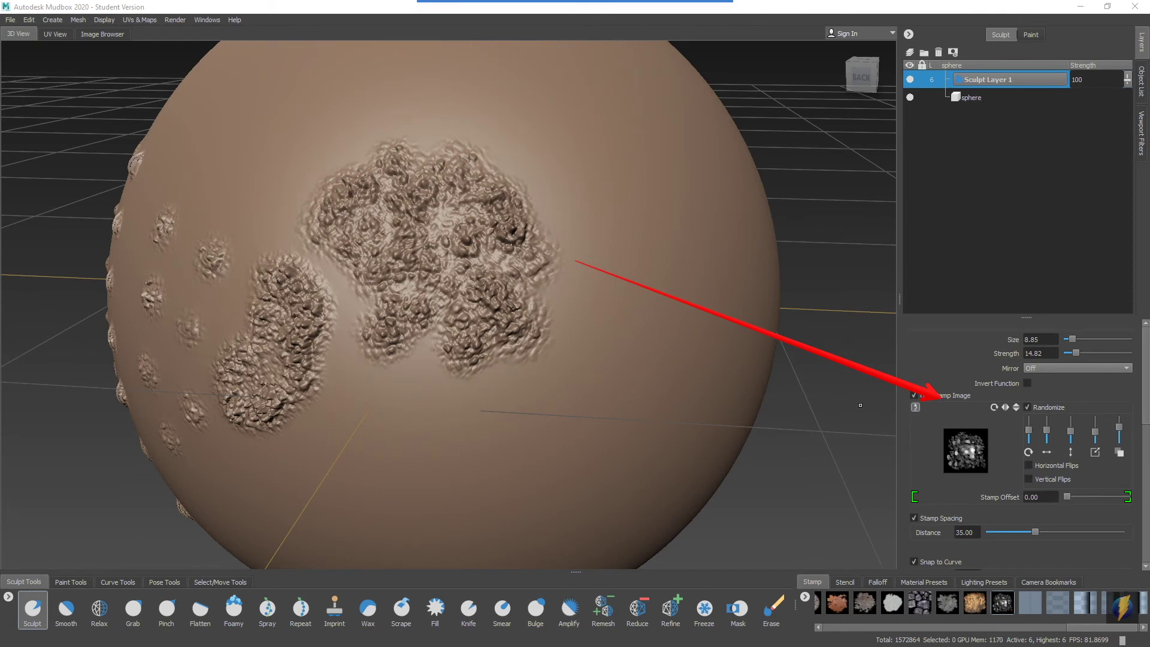
Step: Switch to the Spray tool and pick the splatter stamp image
{"action": "left_click", "coordinate": [267, 609]}
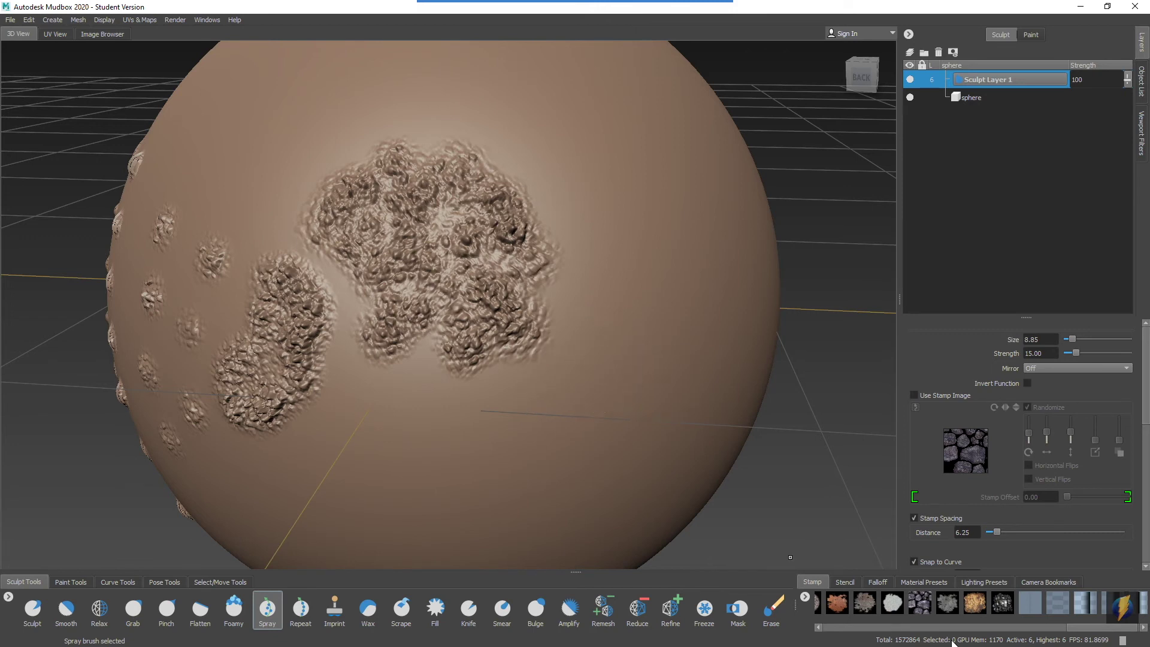
{"action": "left_click", "coordinate": [930, 629]}
{"action": "left_click", "coordinate": [949, 629]}
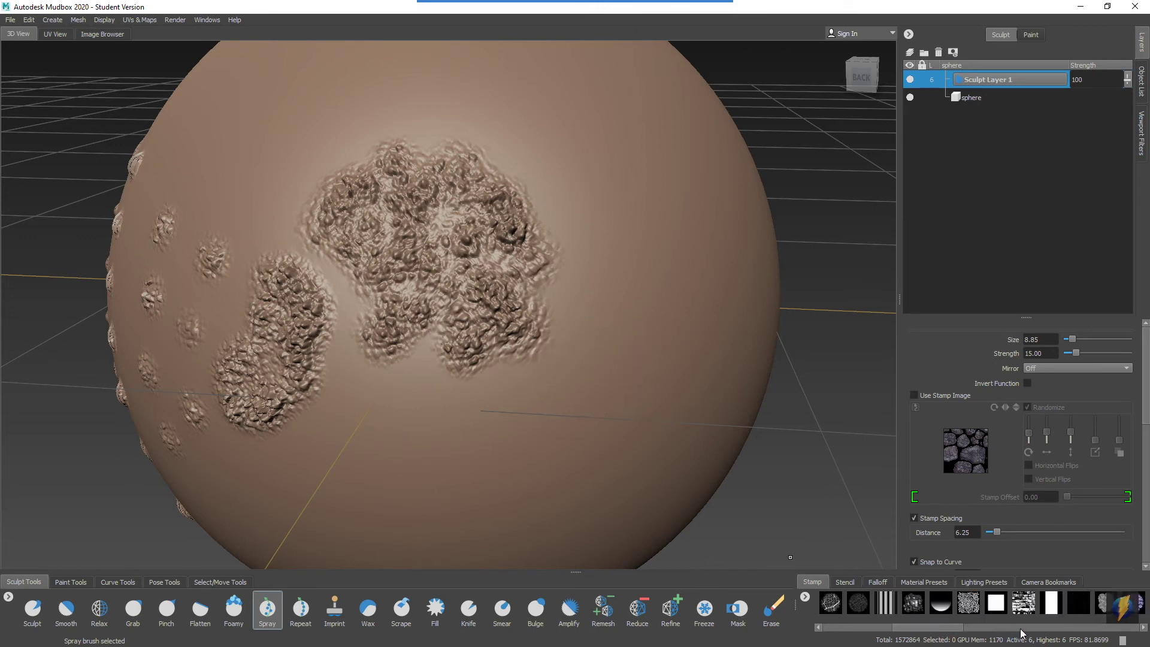
{"action": "mouse_move", "coordinate": [947, 629]}
{"action": "left_mouse_down"}
{"action": "mouse_move", "coordinate": [1102, 642]}
{"action": "mouse_move", "coordinate": [925, 636]}
{"action": "left_mouse_up"}
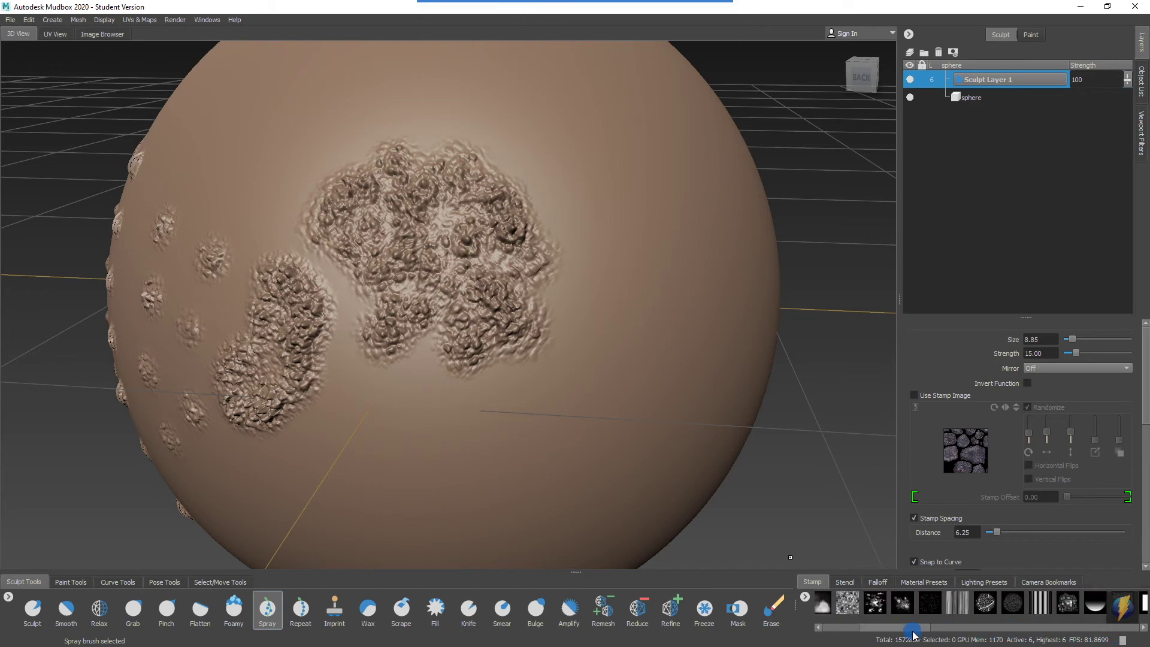
{"action": "left_click", "coordinate": [875, 604]}
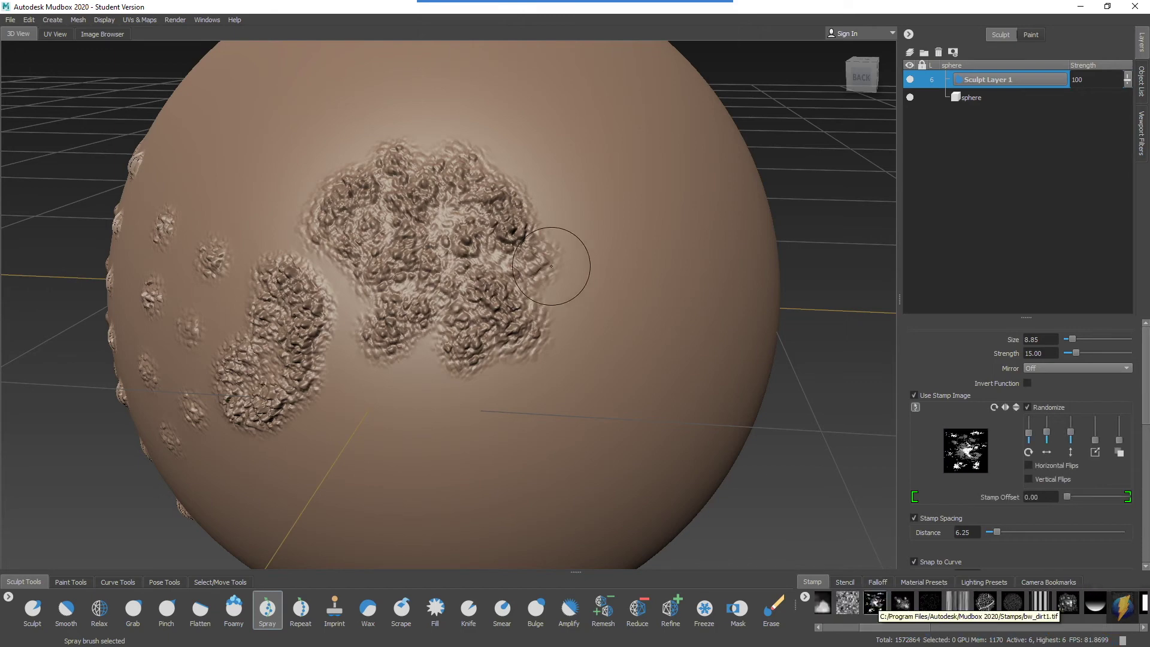
Step: Spray a dark rough patch down the sphere, then a fainter one at strength 2.24
{"action": "mouse_move", "coordinate": [604, 266]}
{"action": "left_mouse_down", "text": "alt"}
{"action": "mouse_move", "coordinate": [493, 270]}
{"action": "mouse_move", "coordinate": [475, 257]}
{"action": "left_mouse_up", "text": "alt"}
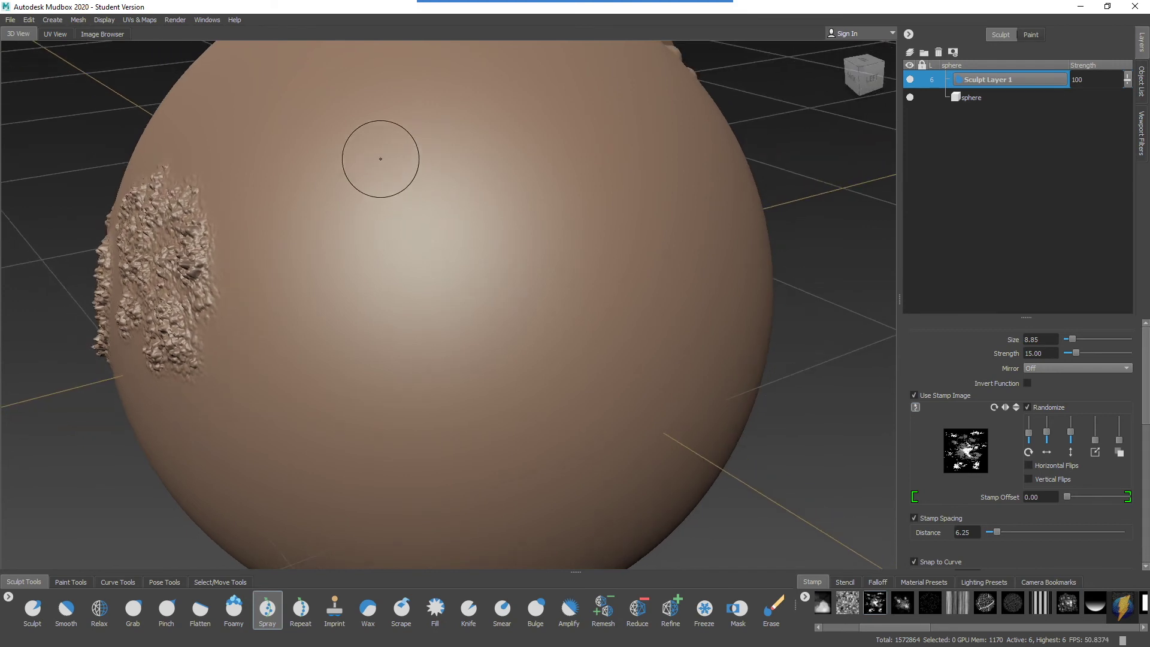
{"action": "mouse_move", "coordinate": [367, 108]}
{"action": "left_mouse_down"}
{"action": "mouse_move", "coordinate": [326, 226]}
{"action": "mouse_move", "coordinate": [313, 377]}
{"action": "left_mouse_up"}
{"action": "mouse_move", "coordinate": [389, 108]}
{"action": "left_mouse_down"}
{"action": "mouse_move", "coordinate": [367, 277]}
{"action": "mouse_move", "coordinate": [378, 323]}
{"action": "left_mouse_up"}
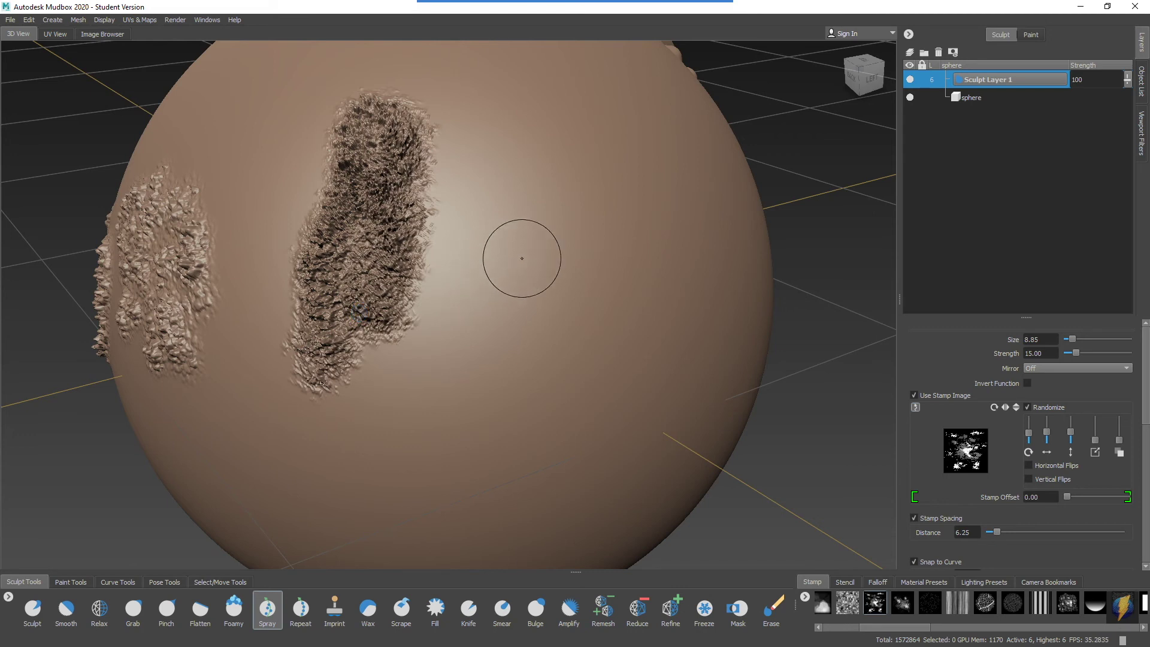
{"action": "left_click_drag", "start_coordinate": [521, 252], "coordinate": [439, 260]}
{"action": "mouse_move", "coordinate": [469, 137]}
{"action": "left_mouse_down"}
{"action": "mouse_move", "coordinate": [471, 265]}
{"action": "mouse_move", "coordinate": [506, 272]}
{"action": "mouse_move", "coordinate": [518, 201]}
{"action": "mouse_move", "coordinate": [508, 161]}
{"action": "mouse_move", "coordinate": [548, 200]}
{"action": "mouse_move", "coordinate": [515, 323]}
{"action": "mouse_move", "coordinate": [464, 339]}
{"action": "mouse_move", "coordinate": [505, 354]}
{"action": "mouse_move", "coordinate": [599, 309]}
{"action": "mouse_move", "coordinate": [573, 255]}
{"action": "mouse_move", "coordinate": [567, 169]}
{"action": "left_mouse_up"}
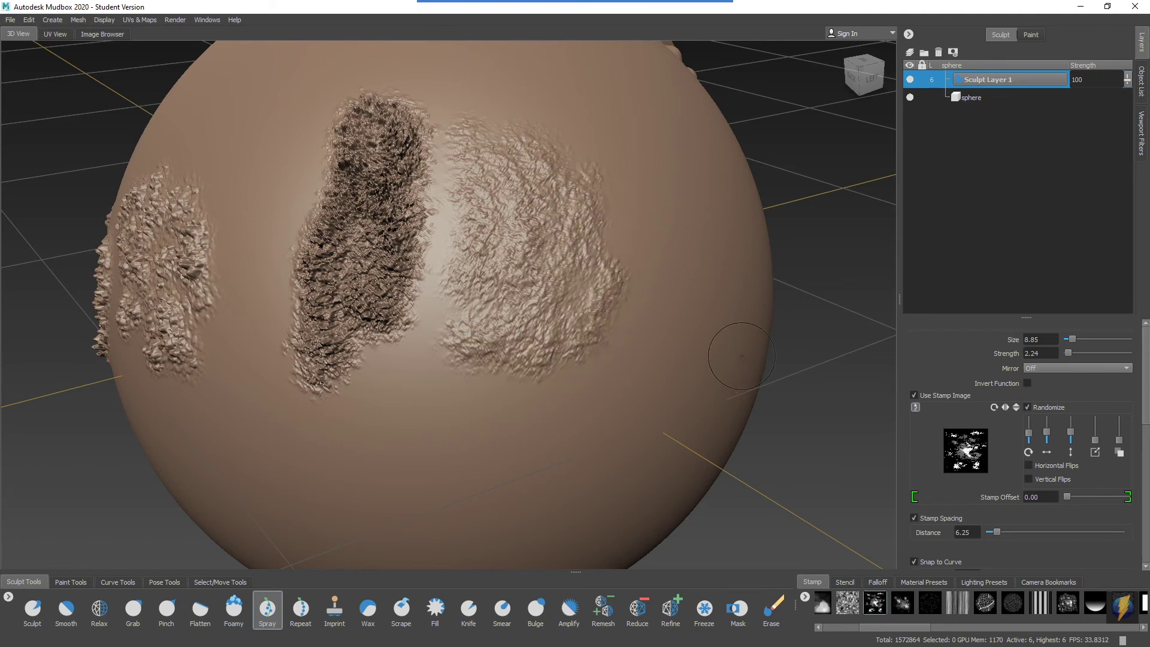
{"action": "left_click", "coordinate": [984, 602]}
Step: Spray a cracked-leaf texture patch lower on the sphere and level the view
{"action": "mouse_move", "coordinate": [398, 411]}
{"action": "left_mouse_down"}
{"action": "mouse_move", "coordinate": [482, 443]}
{"action": "mouse_move", "coordinate": [456, 487]}
{"action": "mouse_move", "coordinate": [324, 469]}
{"action": "mouse_move", "coordinate": [487, 423]}
{"action": "mouse_move", "coordinate": [492, 394]}
{"action": "mouse_move", "coordinate": [444, 433]}
{"action": "mouse_move", "coordinate": [508, 450]}
{"action": "left_mouse_up"}
{"action": "left_click_drag", "start_coordinate": [462, 405], "coordinate": [747, 323], "text": "alt"}
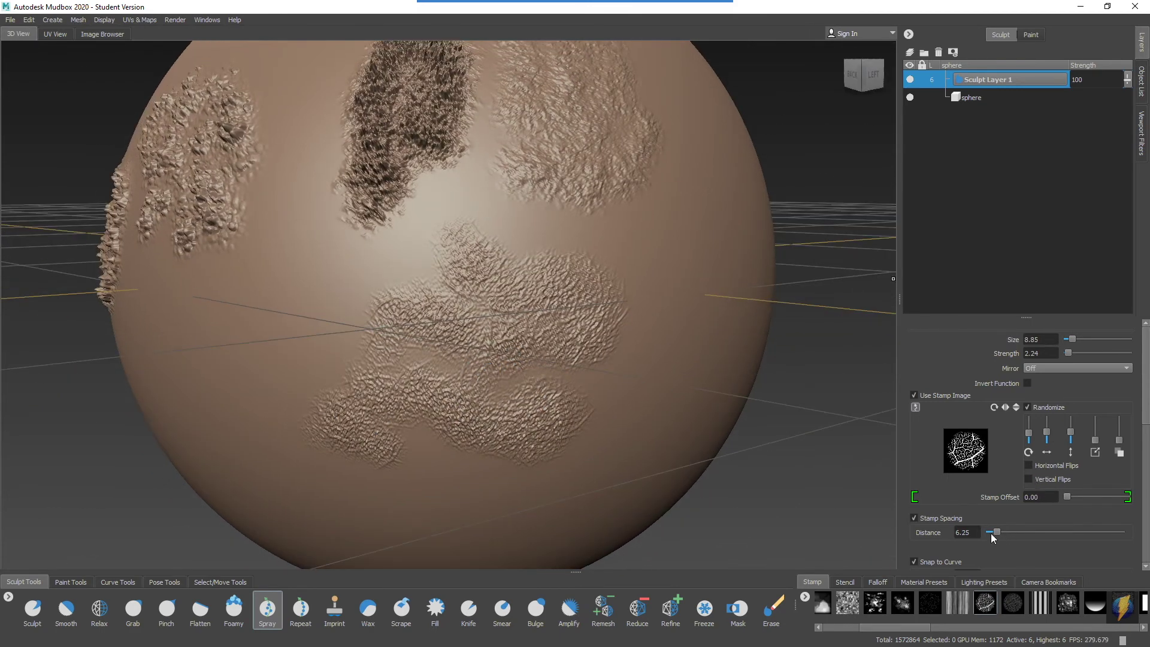
{"action": "mouse_move", "coordinate": [599, 336]}
{"action": "left_mouse_down", "text": "alt"}
{"action": "mouse_move", "coordinate": [585, 321]}
{"action": "mouse_move", "coordinate": [634, 323]}
{"action": "left_mouse_up", "text": "alt"}
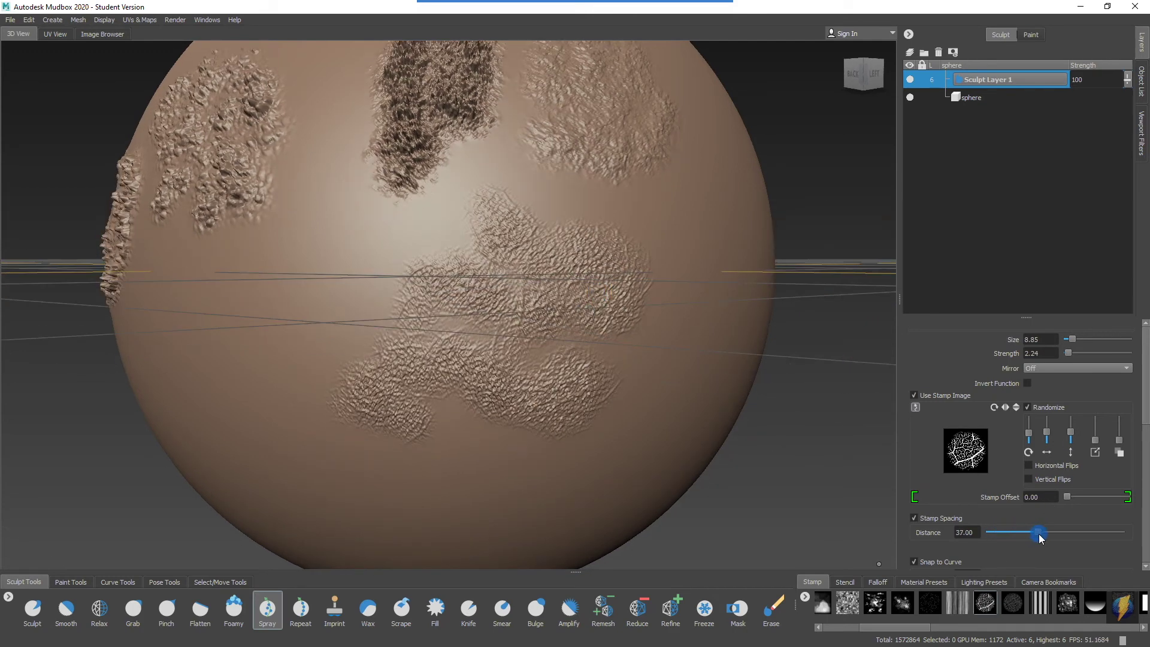
Step: Raise stamp spacing to 38, spray a small patch, then raise spacing to 71
{"action": "left_click_drag", "start_coordinate": [1039, 534], "coordinate": [1039, 533]}
{"action": "mouse_move", "coordinate": [599, 311]}
{"action": "left_mouse_down", "text": "alt"}
{"action": "mouse_move", "coordinate": [492, 307]}
{"action": "mouse_move", "coordinate": [429, 261]}
{"action": "mouse_move", "coordinate": [323, 328]}
{"action": "mouse_move", "coordinate": [302, 359]}
{"action": "left_mouse_up", "text": "alt"}
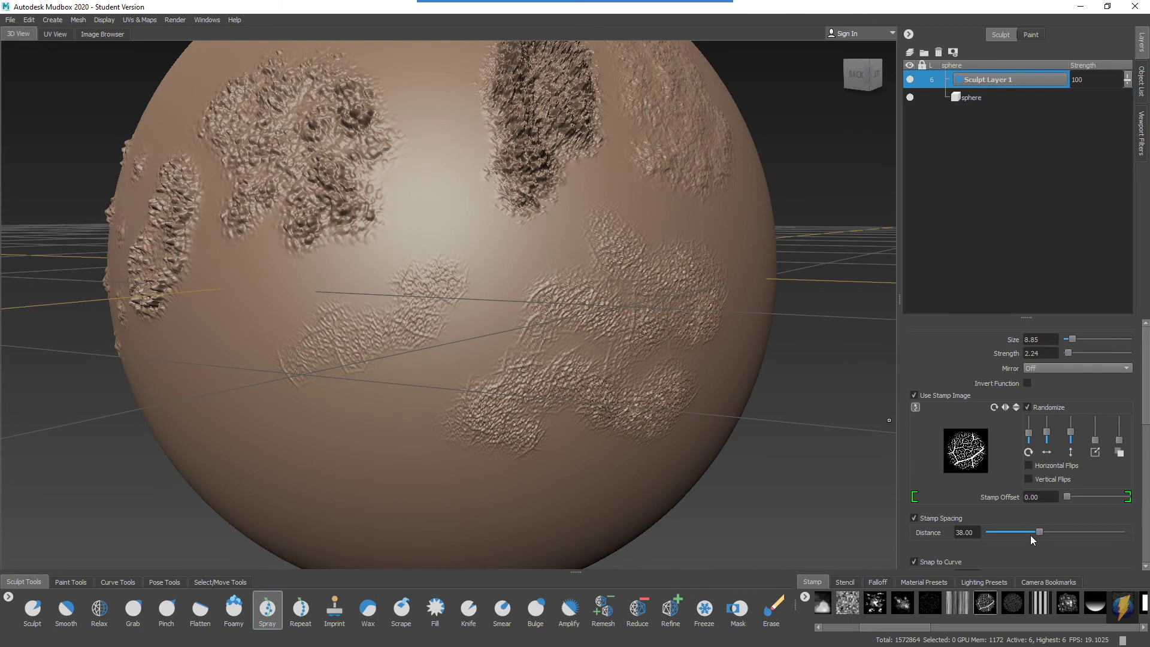
{"action": "left_click_drag", "start_coordinate": [1043, 530], "coordinate": [1081, 531]}
{"action": "mouse_move", "coordinate": [575, 311]}
{"action": "left_mouse_down", "text": "alt"}
{"action": "mouse_move", "coordinate": [462, 264]}
{"action": "mouse_move", "coordinate": [406, 303]}
{"action": "mouse_move", "coordinate": [321, 293]}
{"action": "mouse_move", "coordinate": [335, 346]}
{"action": "mouse_move", "coordinate": [413, 336]}
{"action": "mouse_move", "coordinate": [473, 308]}
{"action": "mouse_move", "coordinate": [433, 252]}
{"action": "mouse_move", "coordinate": [305, 263]}
{"action": "left_mouse_up", "text": "alt"}
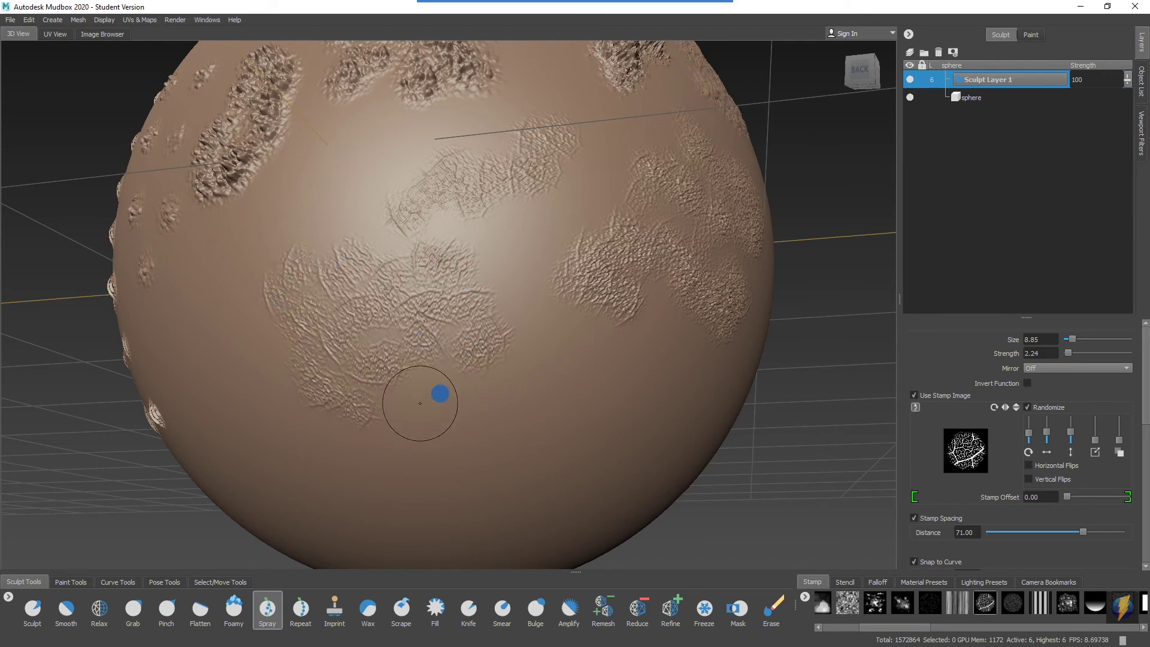
{"action": "mouse_move", "coordinate": [441, 393]}
{"action": "left_mouse_down", "text": "alt"}
{"action": "mouse_move", "coordinate": [561, 371]}
{"action": "mouse_move", "coordinate": [570, 354]}
{"action": "mouse_move", "coordinate": [515, 363]}
{"action": "left_mouse_up", "text": "alt"}
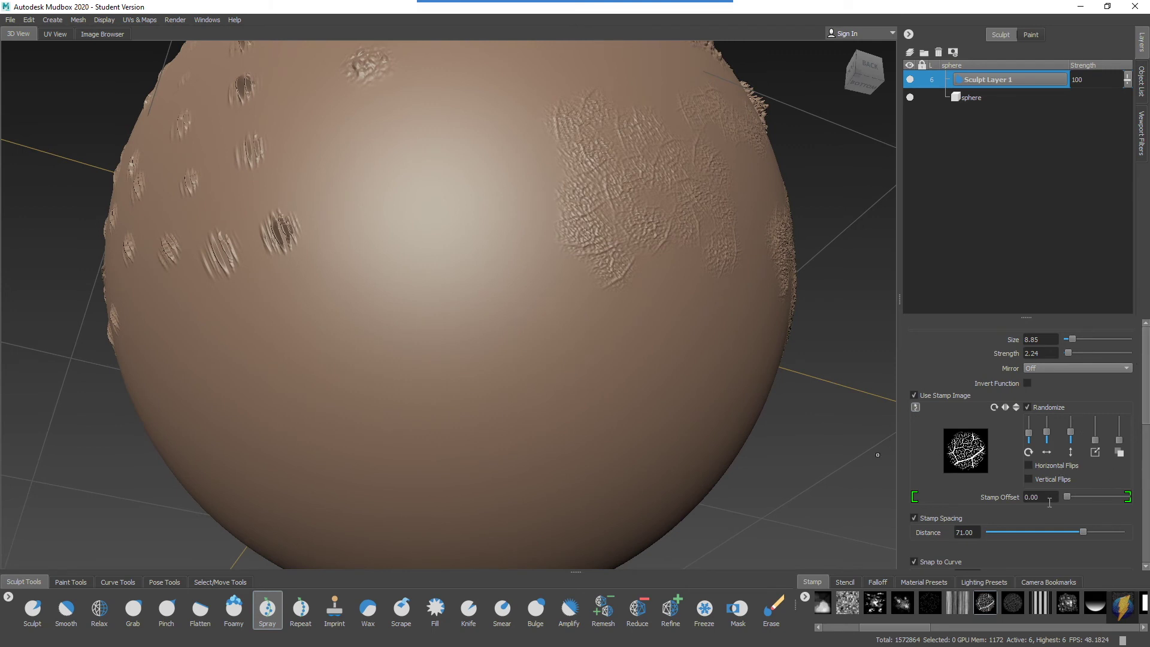
{"action": "left_click", "coordinate": [305, 626]}
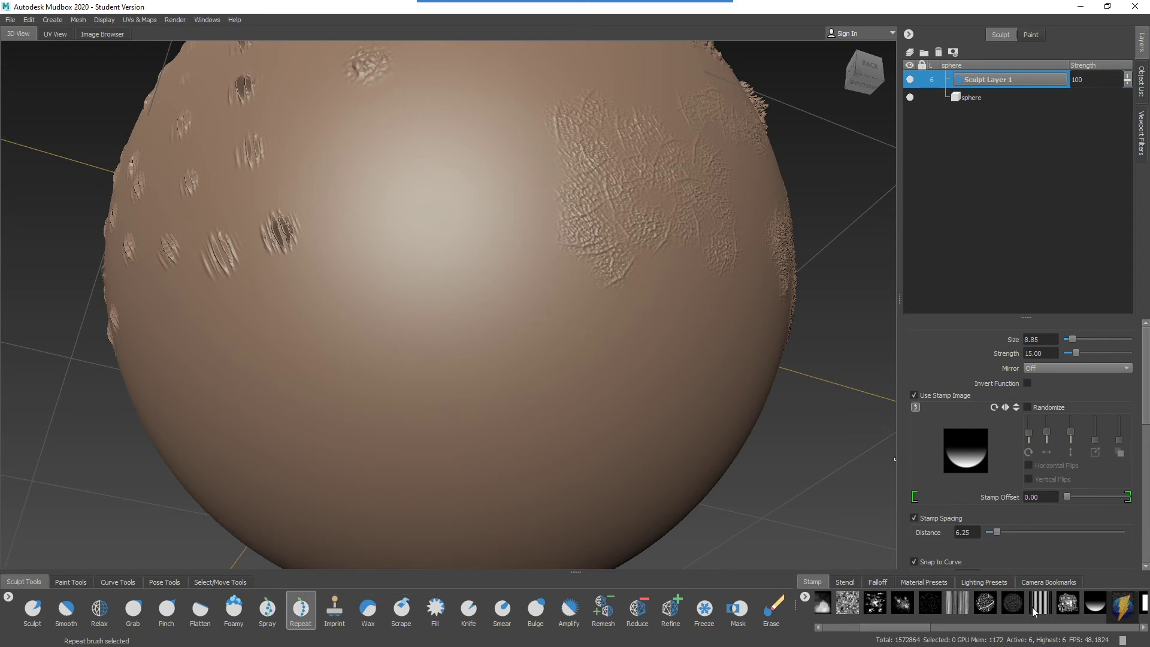
Step: With the cracked-leaf stamp, paint a deep vertical stroke, then a fainter one at strength 3.15
{"action": "left_click", "coordinate": [985, 603]}
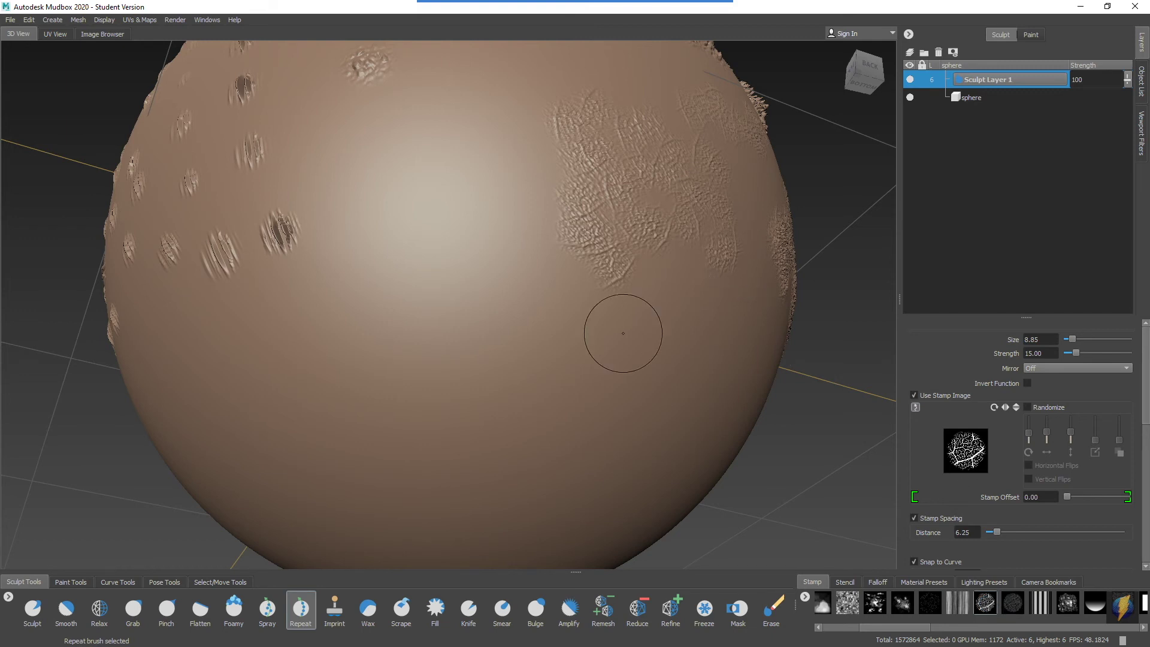
{"action": "mouse_move", "coordinate": [421, 156]}
{"action": "left_mouse_down"}
{"action": "mouse_move", "coordinate": [427, 336]}
{"action": "mouse_move", "coordinate": [488, 381]}
{"action": "mouse_move", "coordinate": [457, 361]}
{"action": "left_mouse_up"}
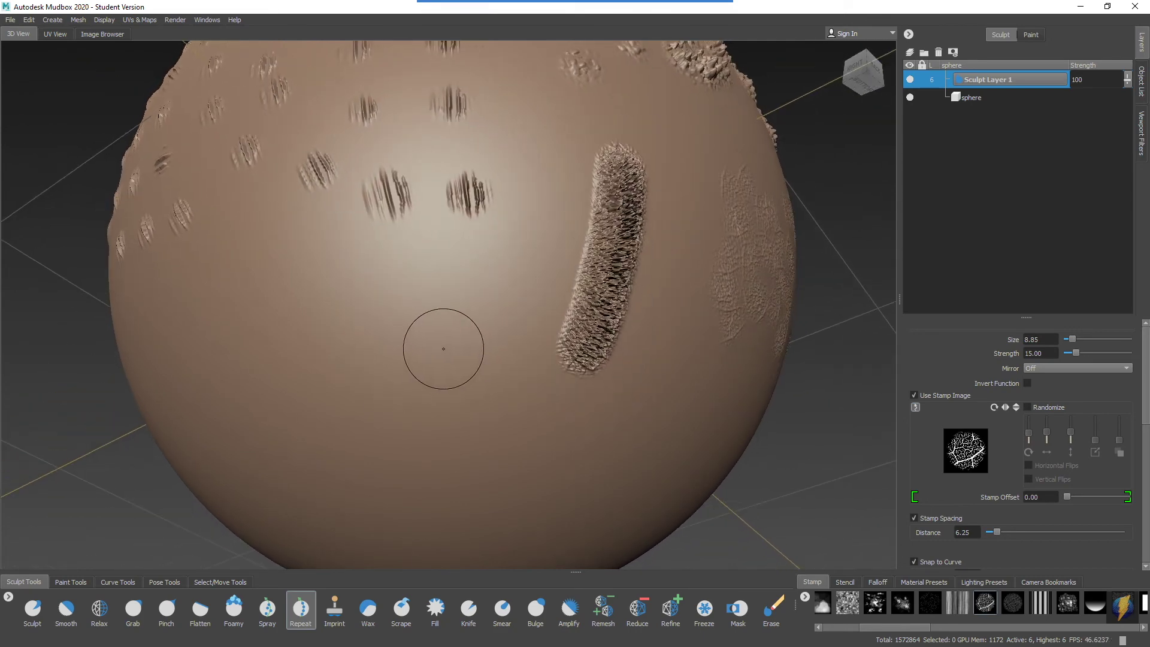
{"action": "left_click_drag", "start_coordinate": [437, 336], "coordinate": [374, 351]}
{"action": "left_click_drag", "start_coordinate": [1087, 533], "coordinate": [1083, 532]}
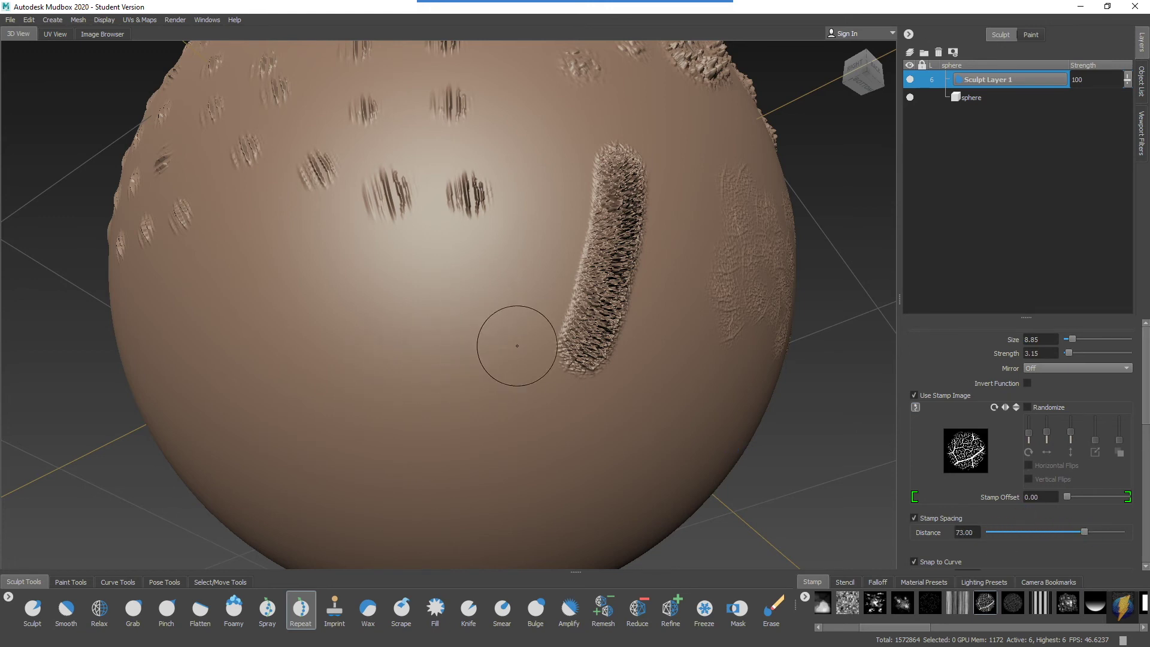
{"action": "left_click_drag", "start_coordinate": [429, 272], "coordinate": [424, 466]}
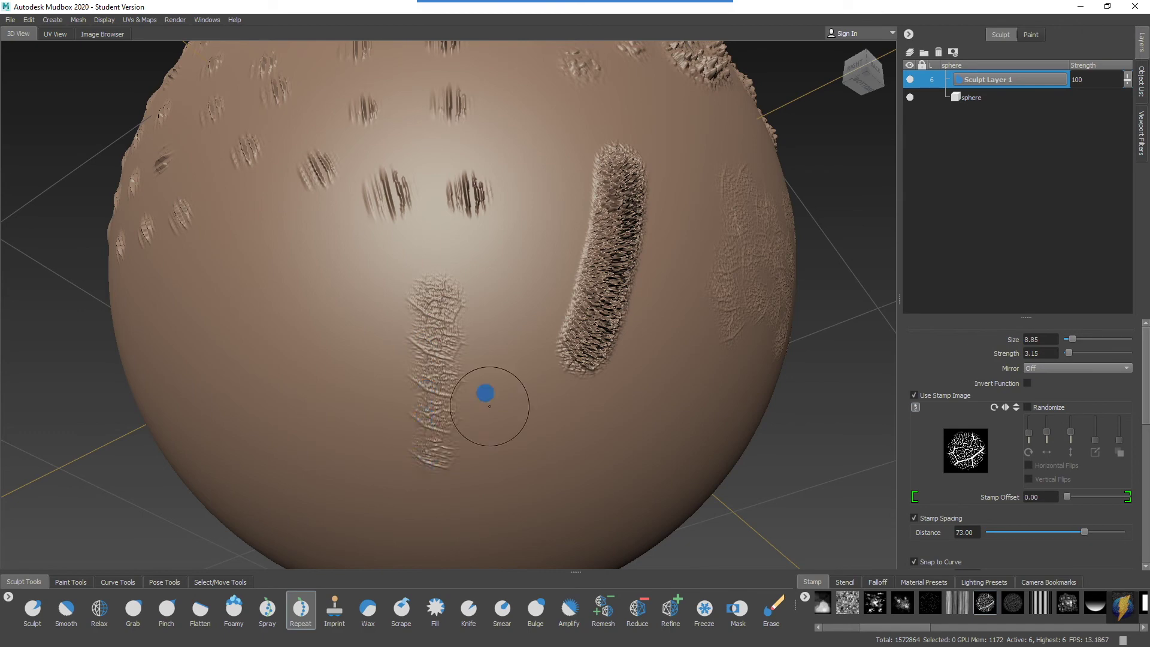
{"action": "mouse_move", "coordinate": [485, 393]}
{"action": "left_mouse_down", "text": "alt"}
{"action": "mouse_move", "coordinate": [505, 375]}
{"action": "mouse_move", "coordinate": [502, 347]}
{"action": "left_mouse_up", "text": "alt"}
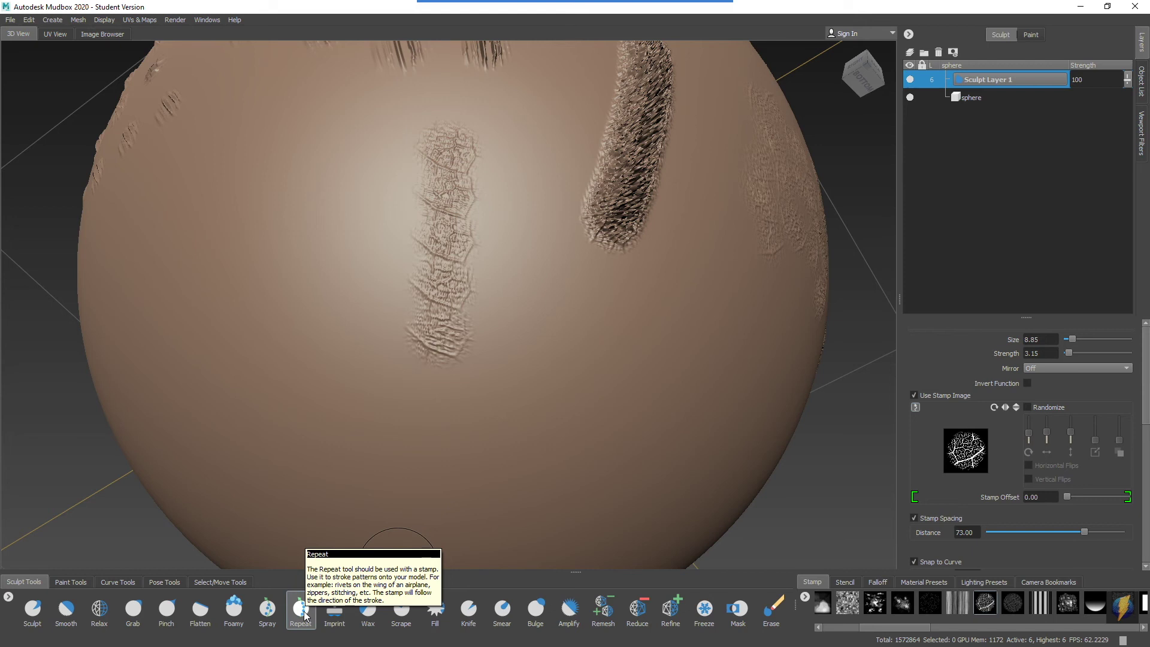
{"action": "left_click_drag", "start_coordinate": [398, 386], "coordinate": [461, 395], "text": "alt"}
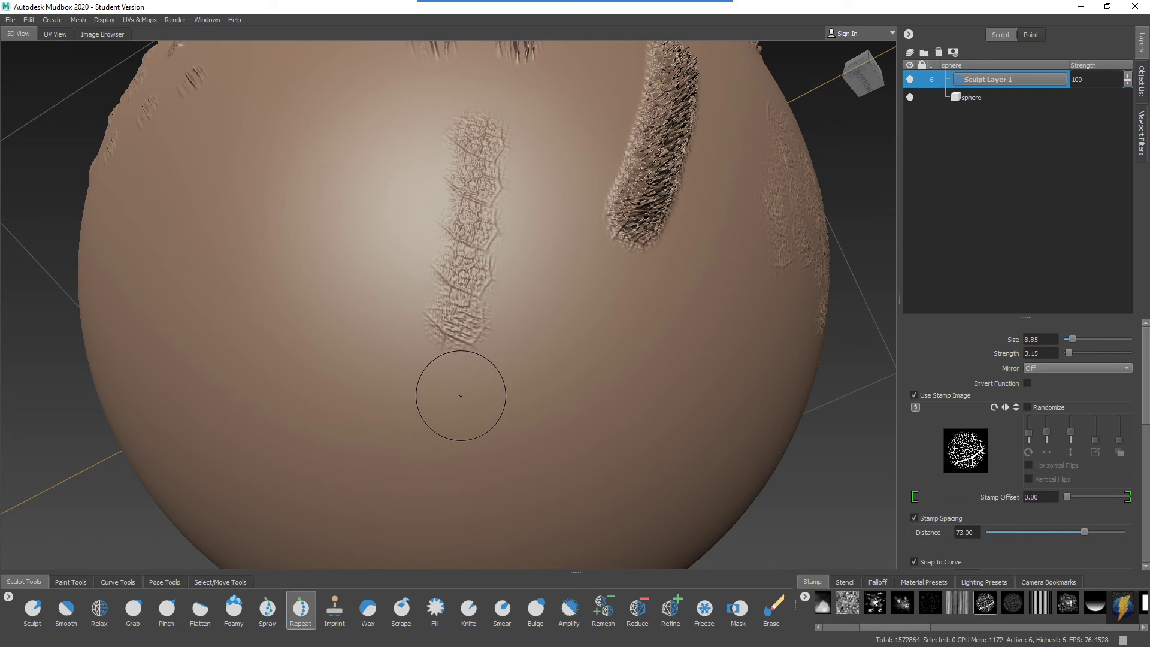
{"action": "mouse_move", "coordinate": [547, 2]}
{"action": "left_click", "coordinate": [619, 24]}
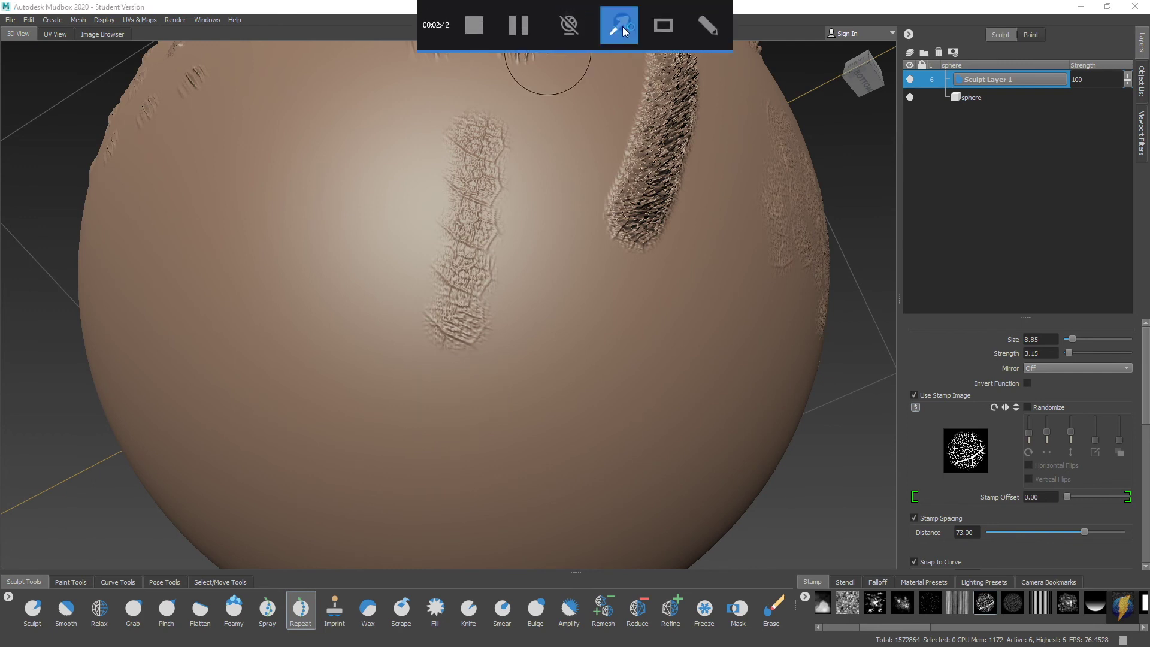
{"action": "left_click_drag", "start_coordinate": [408, 264], "coordinate": [337, 584]}
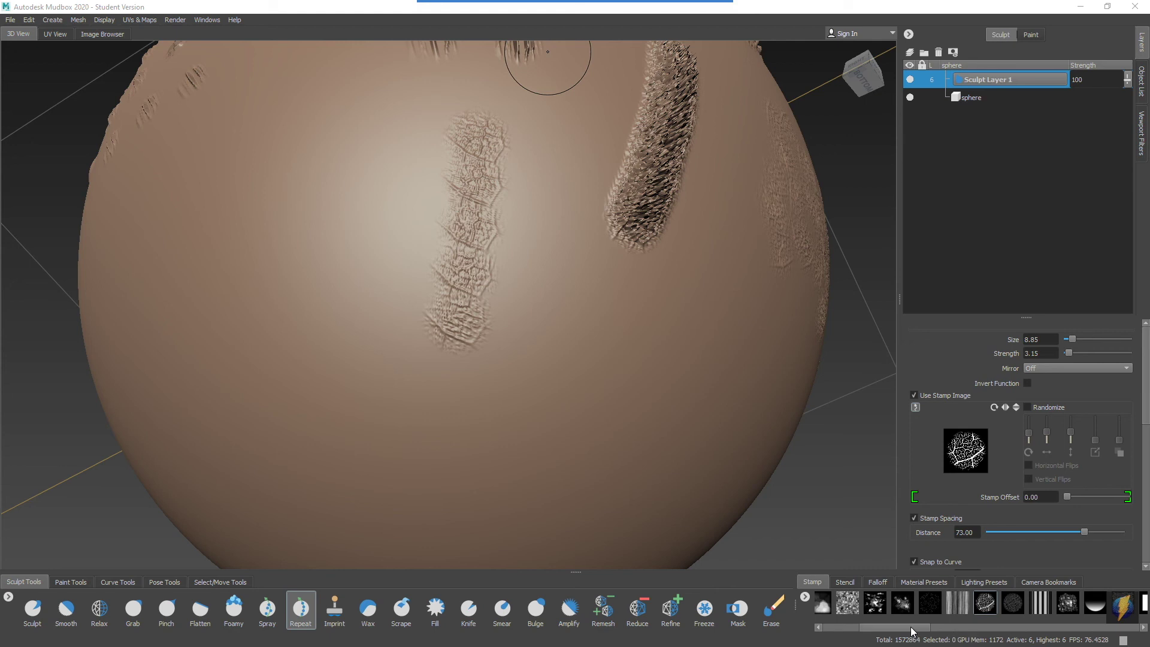
{"action": "left_click_drag", "start_coordinate": [914, 628], "coordinate": [1053, 632]}
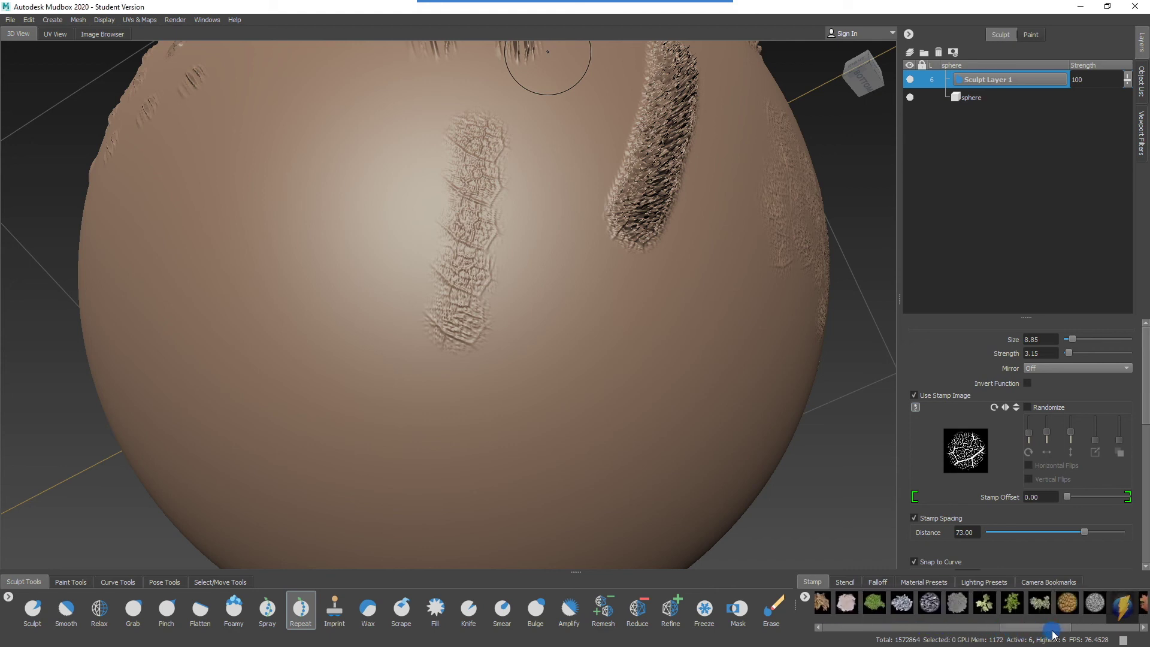
Step: Select the rgb_leafs stamp and drag a curving Repeat trail of leaves across the sphere's side
{"action": "left_click", "coordinate": [985, 603]}
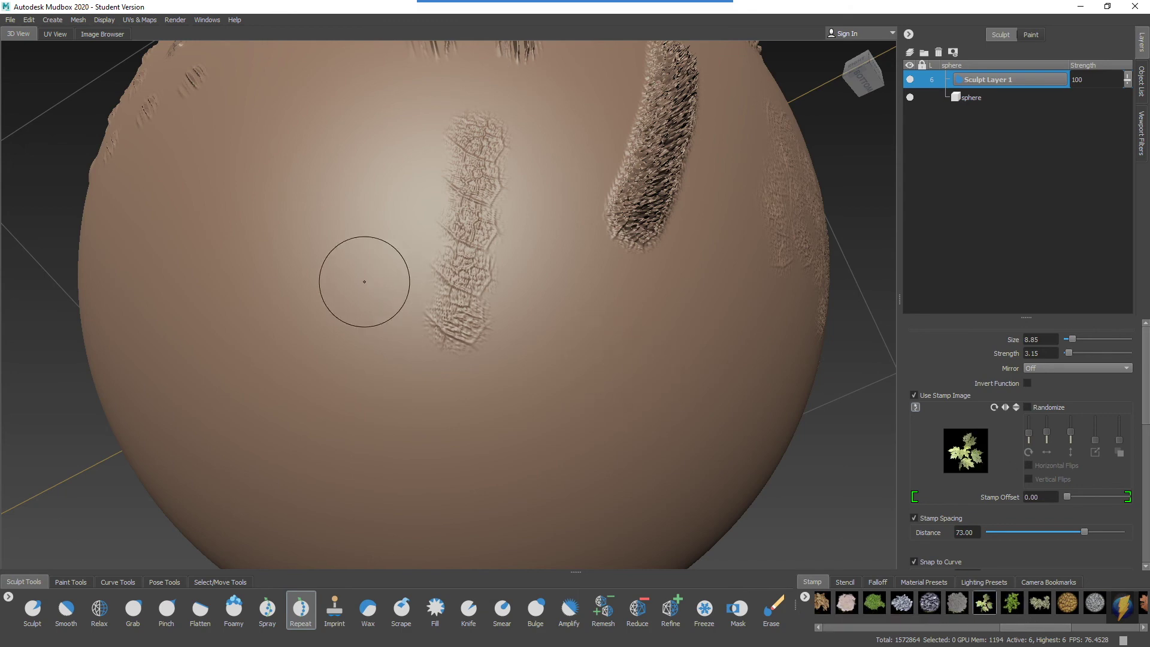
{"action": "mouse_move", "coordinate": [361, 267]}
{"action": "left_mouse_down", "text": "alt"}
{"action": "mouse_move", "coordinate": [482, 282]}
{"action": "mouse_move", "coordinate": [494, 336]}
{"action": "left_mouse_up", "text": "alt"}
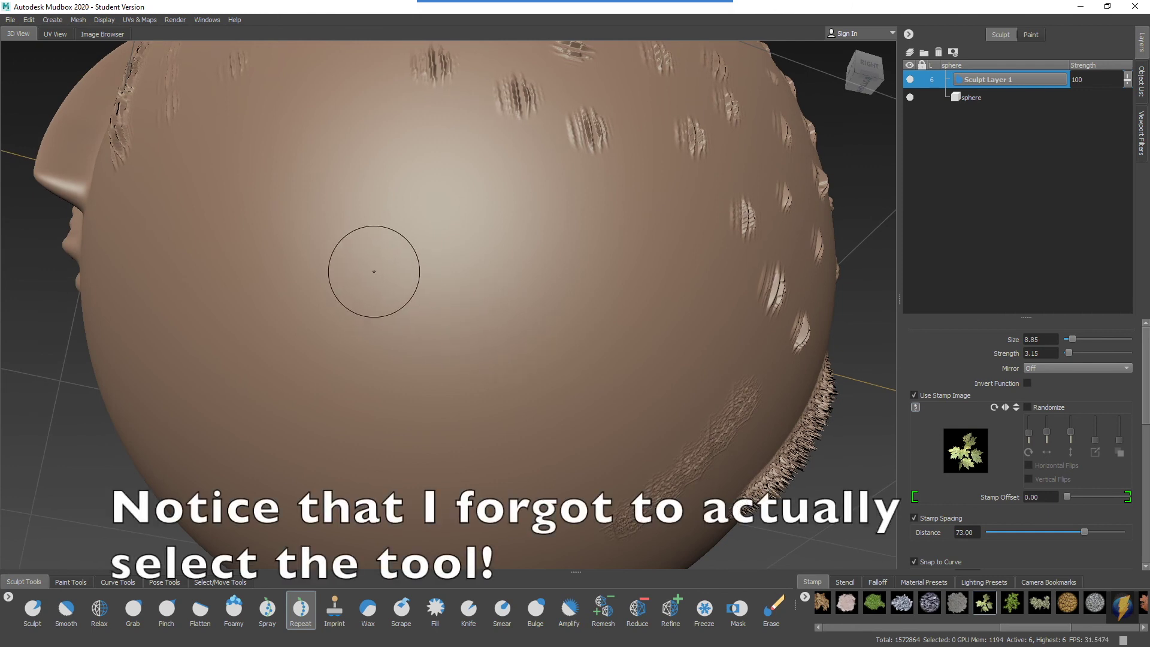
{"action": "left_click", "coordinate": [360, 252]}
{"action": "mouse_move", "coordinate": [370, 262]}
{"action": "left_mouse_down"}
{"action": "mouse_move", "coordinate": [483, 321]}
{"action": "mouse_move", "coordinate": [537, 317]}
{"action": "mouse_move", "coordinate": [544, 294]}
{"action": "mouse_move", "coordinate": [534, 258]}
{"action": "mouse_move", "coordinate": [509, 240]}
{"action": "mouse_move", "coordinate": [382, 197]}
{"action": "mouse_move", "coordinate": [300, 245]}
{"action": "mouse_move", "coordinate": [304, 293]}
{"action": "mouse_move", "coordinate": [366, 357]}
{"action": "mouse_move", "coordinate": [387, 419]}
{"action": "mouse_move", "coordinate": [429, 413]}
{"action": "left_mouse_up"}
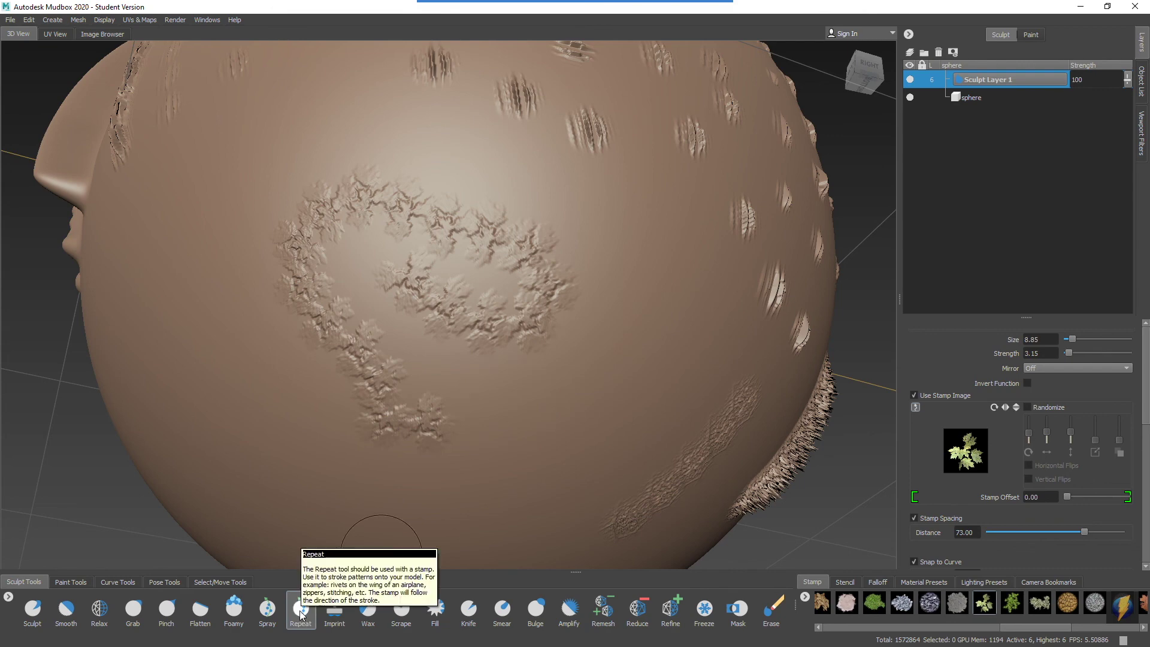
{"action": "left_click", "coordinate": [334, 608]}
Step: Test a noise-stamp imprint on the upper sphere, undo it, and lower imprint strength to 4.24
{"action": "left_click_drag", "start_coordinate": [524, 282], "coordinate": [585, 282], "text": "alt"}
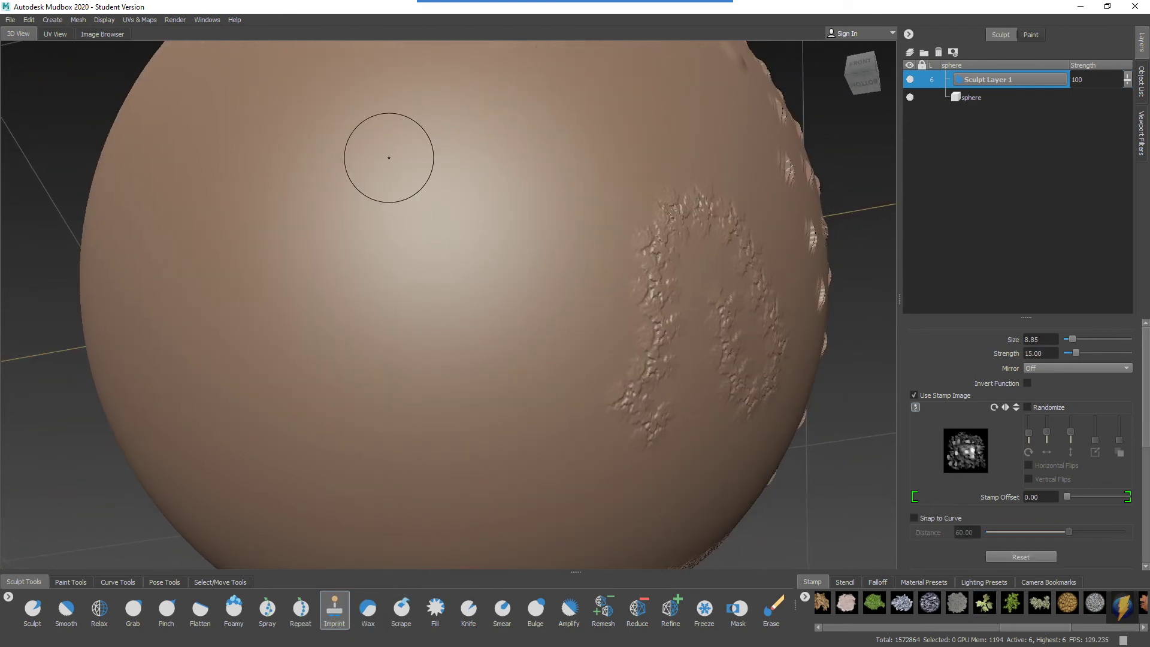
{"action": "left_click_drag", "start_coordinate": [385, 153], "coordinate": [460, 281]}
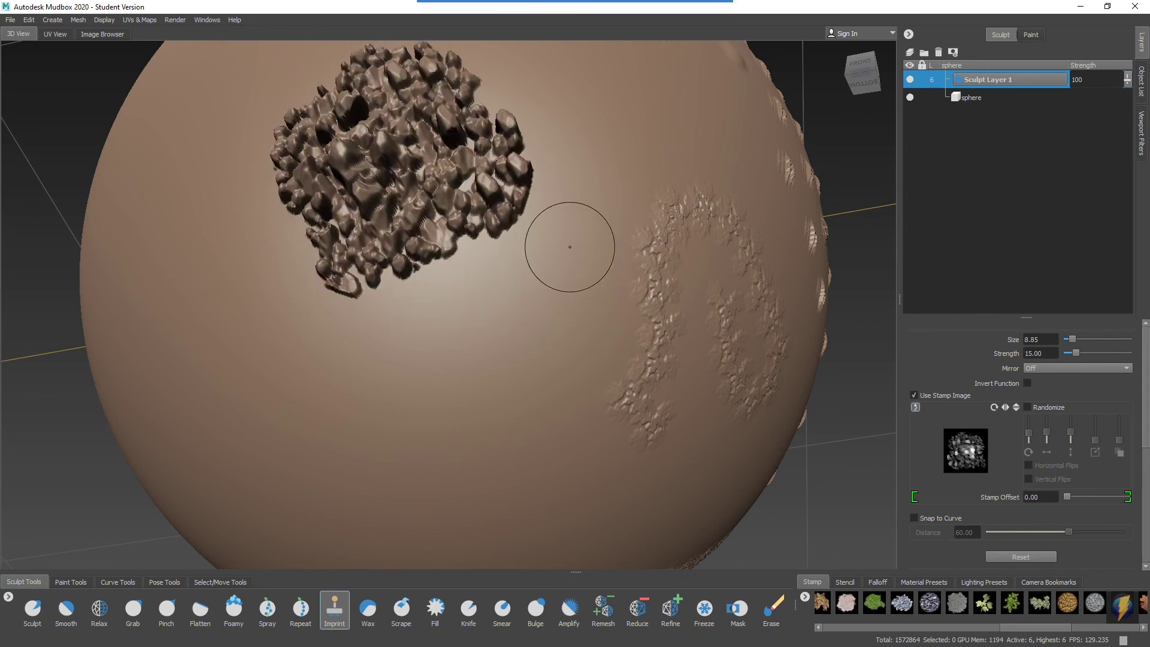
{"action": "left_click_drag", "start_coordinate": [564, 249], "coordinate": [511, 291], "text": "alt"}
{"action": "right_click_drag", "start_coordinate": [537, 295], "coordinate": [473, 292], "text": "alt"}
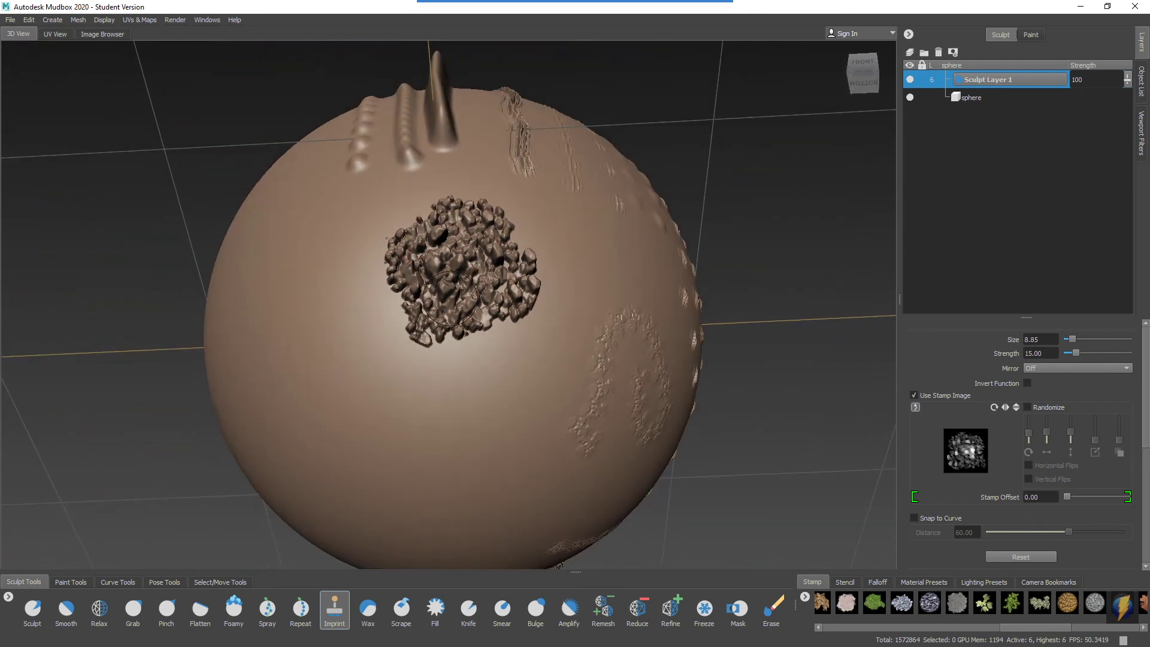
{"action": "key", "text": "ctrl+z"}
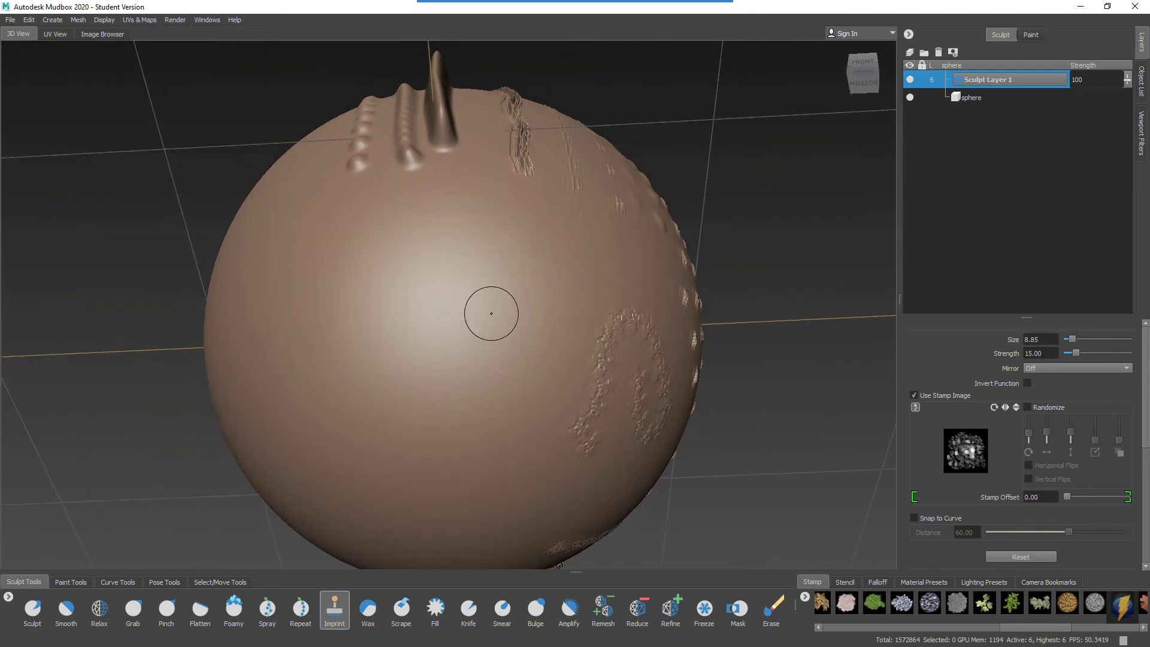
{"action": "mouse_move", "coordinate": [497, 292]}
{"action": "left_mouse_down"}
{"action": "mouse_move", "coordinate": [497, 246]}
{"action": "mouse_move", "coordinate": [479, 282]}
{"action": "mouse_move", "coordinate": [441, 295]}
{"action": "mouse_move", "coordinate": [451, 291]}
{"action": "left_mouse_up"}
{"action": "left_click", "coordinate": [983, 604]}
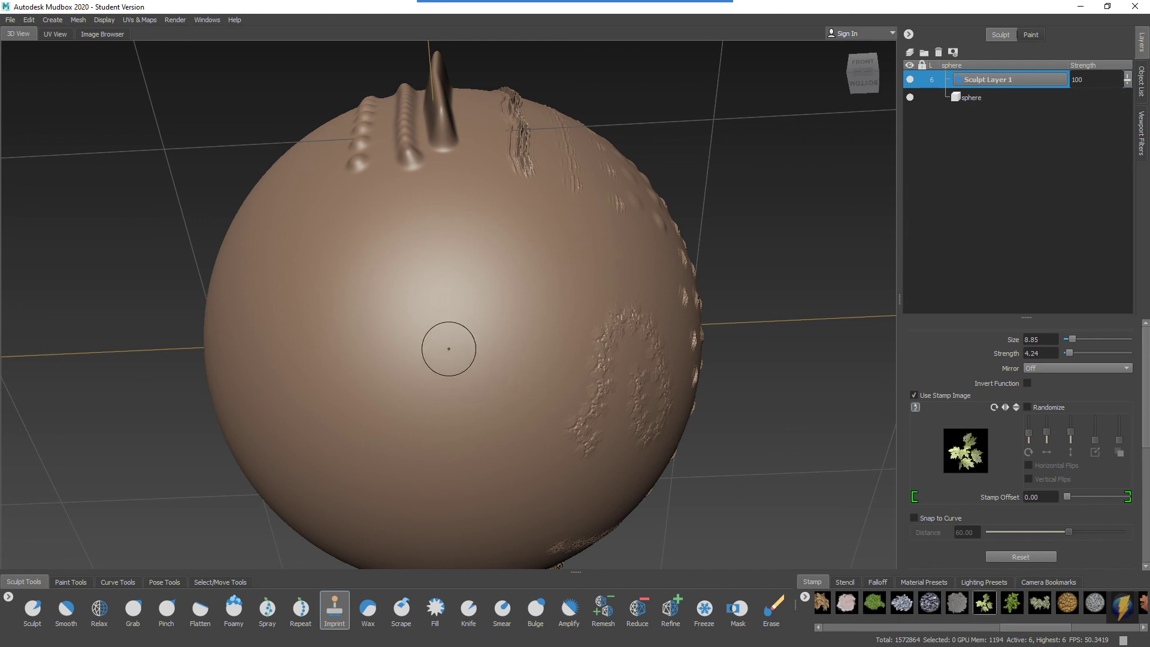
Step: Imprint the large leafy sprig cluster onto the sphere's front and zoom out to view it
{"action": "mouse_move", "coordinate": [446, 344]}
{"action": "left_mouse_down", "text": "alt"}
{"action": "mouse_move", "coordinate": [395, 323]}
{"action": "mouse_move", "coordinate": [498, 335]}
{"action": "mouse_move", "coordinate": [508, 353]}
{"action": "mouse_move", "coordinate": [461, 402]}
{"action": "mouse_move", "coordinate": [371, 450]}
{"action": "mouse_move", "coordinate": [360, 441]}
{"action": "left_mouse_up", "text": "alt"}
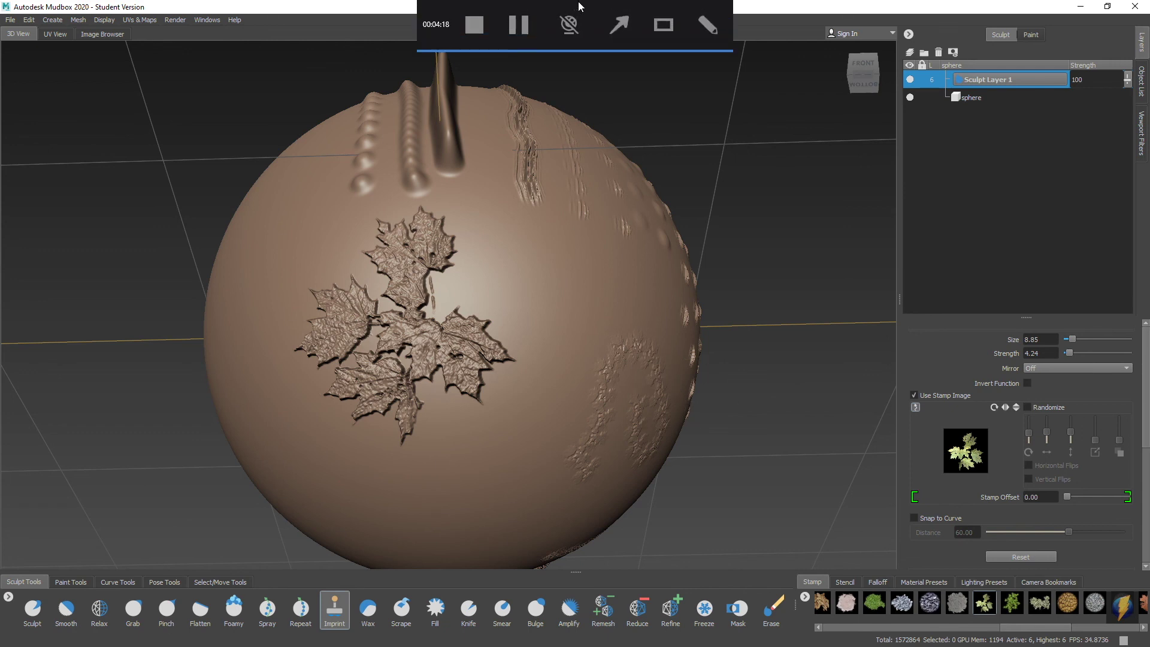
{"action": "left_click", "coordinate": [721, 343]}
{"action": "mouse_move", "coordinate": [701, 210]}
{"action": "left_mouse_down"}
{"action": "mouse_move", "coordinate": [796, 565]}
{"action": "mouse_move", "coordinate": [952, 590]}
{"action": "mouse_move", "coordinate": [1042, 580]}
{"action": "left_mouse_up"}
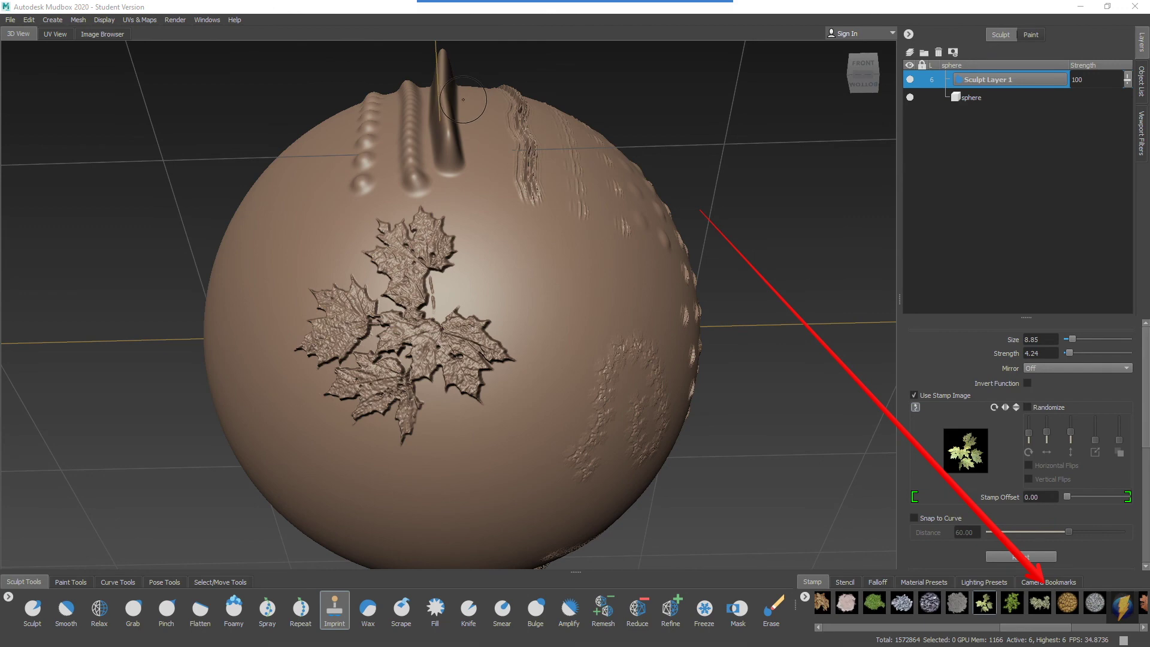
{"action": "key", "text": "Escape"}
{"action": "right_click_drag", "start_coordinate": [703, 289], "coordinate": [478, 277], "text": "alt"}
{"action": "left_click_drag", "start_coordinate": [341, 251], "coordinate": [380, 276], "text": "alt"}
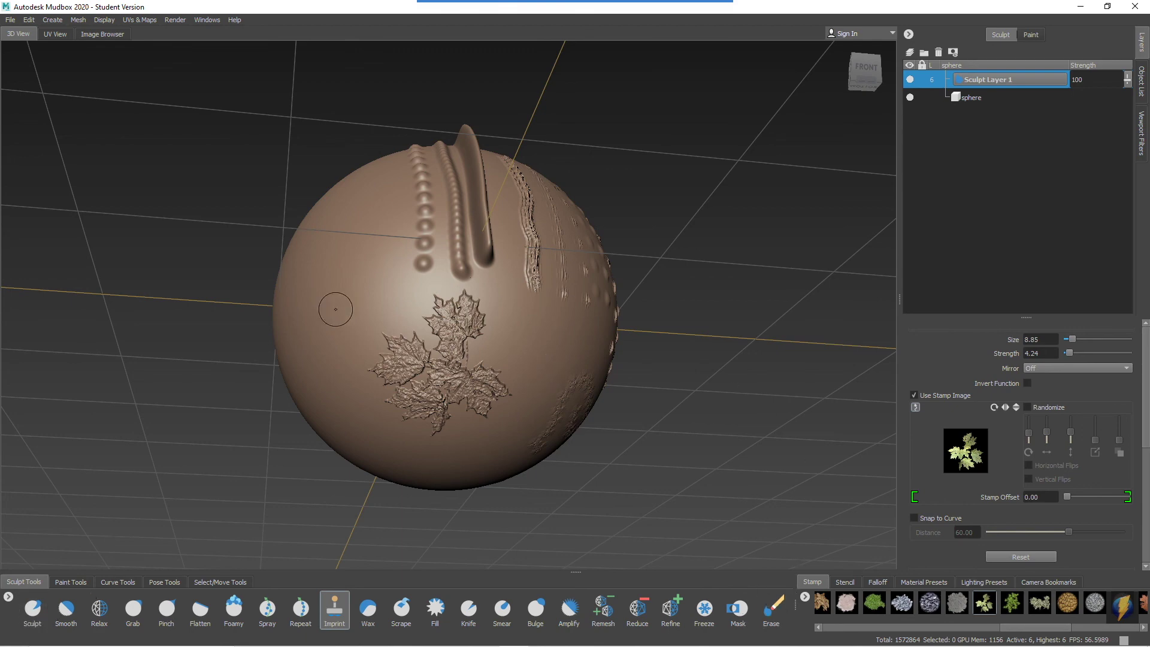
{"action": "left_click_drag", "start_coordinate": [329, 303], "coordinate": [380, 335], "text": "alt"}
{"action": "right_click_drag", "start_coordinate": [379, 334], "coordinate": [444, 347], "text": "alt"}
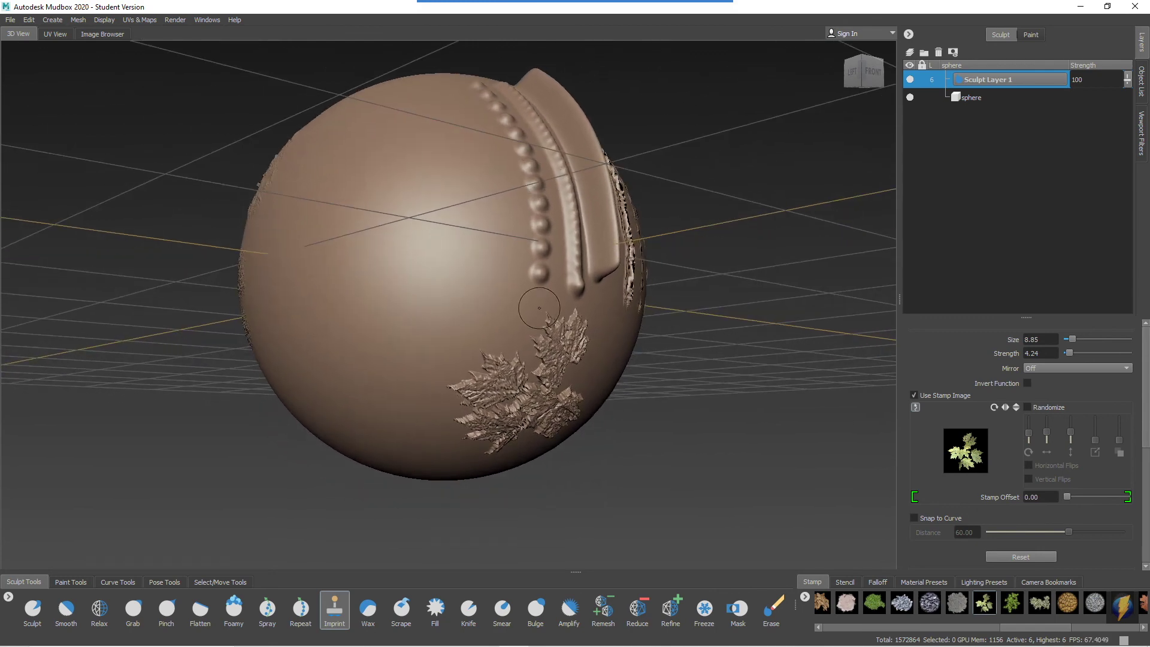
{"action": "left_click_drag", "start_coordinate": [539, 308], "coordinate": [552, 286], "text": "alt"}
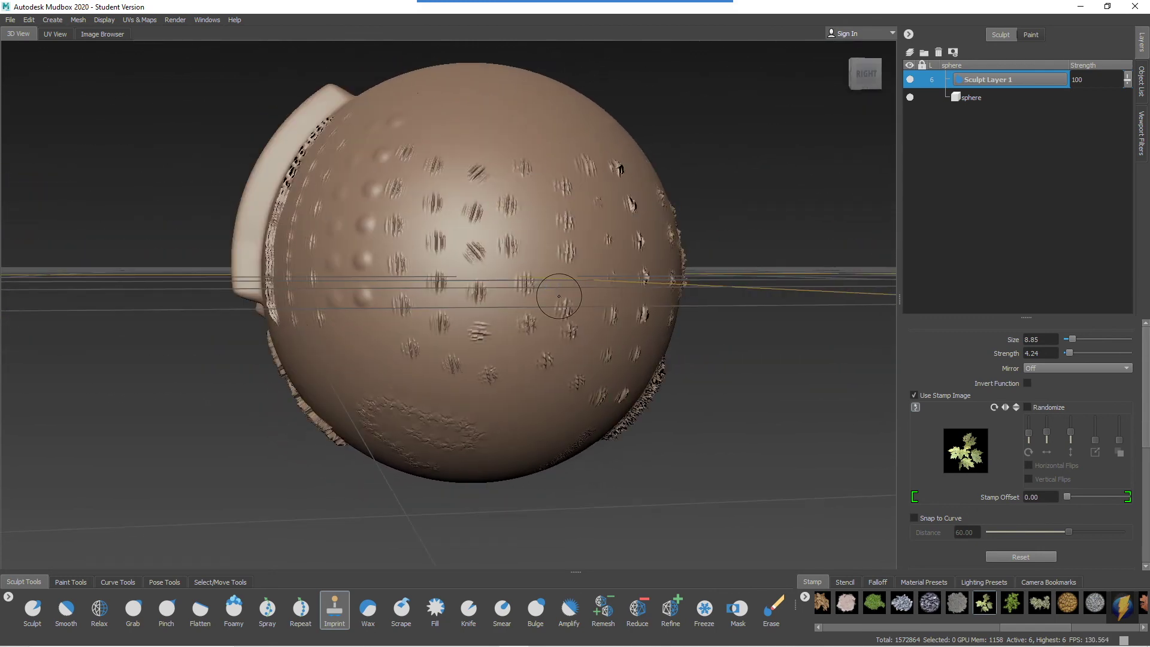